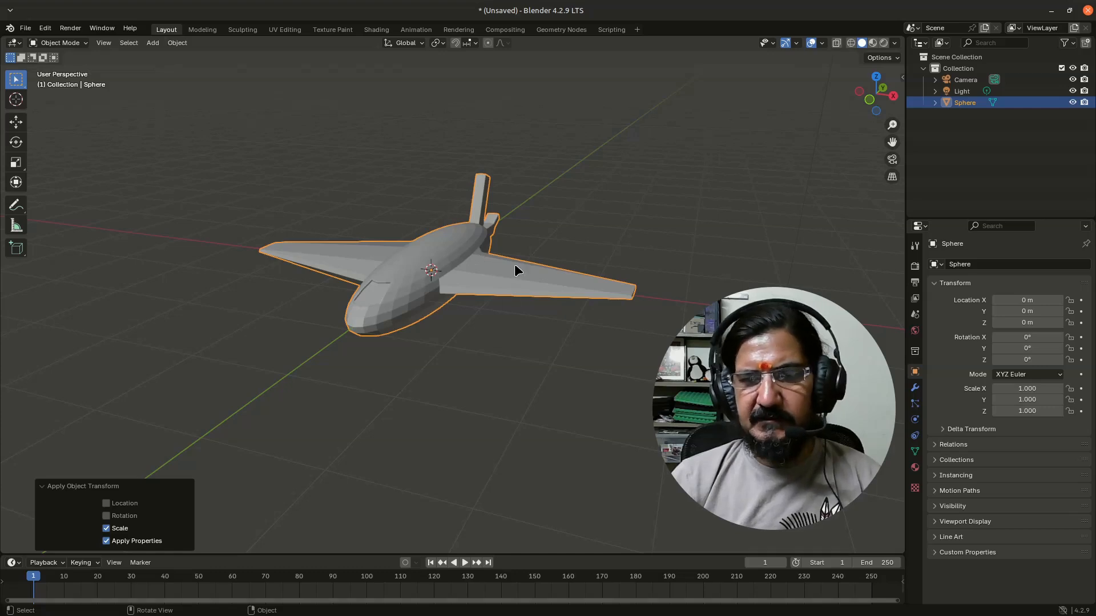
Switch the viewport shading to Wireframe, inspect the airplane mesh, and return to Solid shading
{"action": "mouse_move", "coordinate": [515, 270]}
{"action": "middle_mouse_down"}
{"action": "mouse_move", "coordinate": [484, 274]}
{"action": "mouse_move", "coordinate": [503, 278]}
{"action": "middle_mouse_up"}
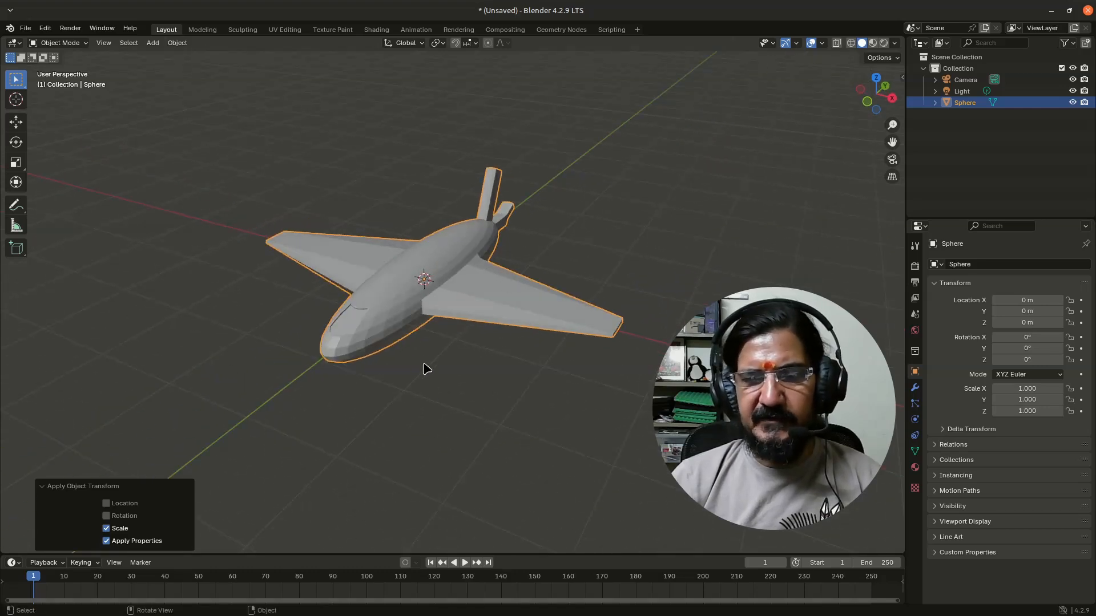
{"action": "key", "text": "z"}
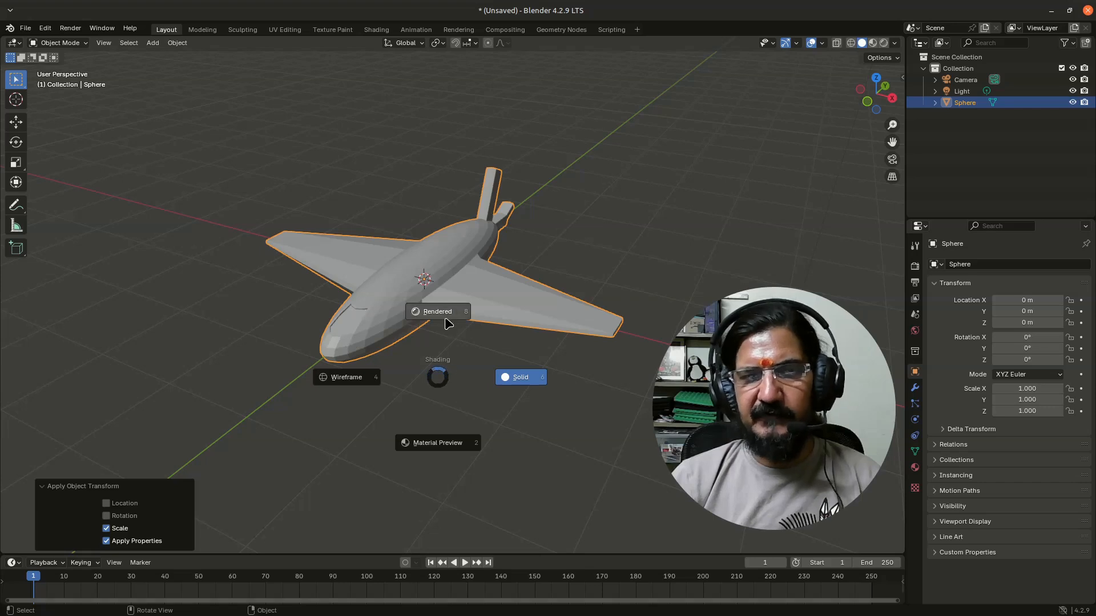
{"action": "left_click", "coordinate": [361, 381]}
{"action": "mouse_move", "coordinate": [453, 361]}
{"action": "middle_mouse_down"}
{"action": "mouse_move", "coordinate": [435, 328]}
{"action": "mouse_move", "coordinate": [465, 371]}
{"action": "mouse_move", "coordinate": [453, 369]}
{"action": "middle_mouse_up"}
{"action": "key", "text": "z"}
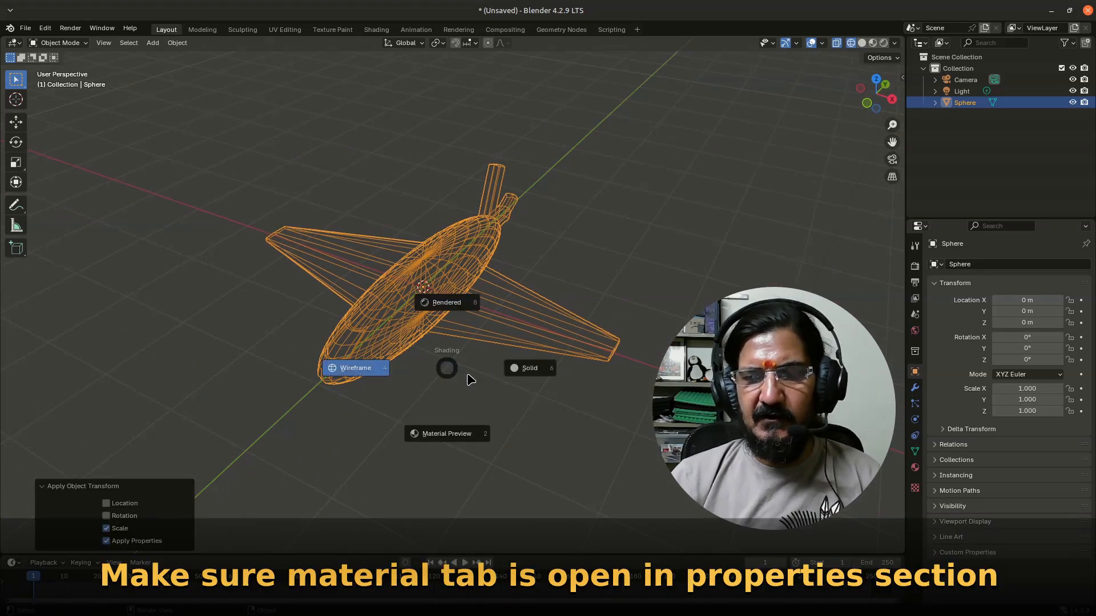
{"action": "left_click", "coordinate": [528, 370]}
{"action": "middle_click_drag", "start_coordinate": [481, 417], "coordinate": [460, 342]}
Set the viewport shading to Material Preview and show the airplane's material properties
{"action": "key", "text": "z"}
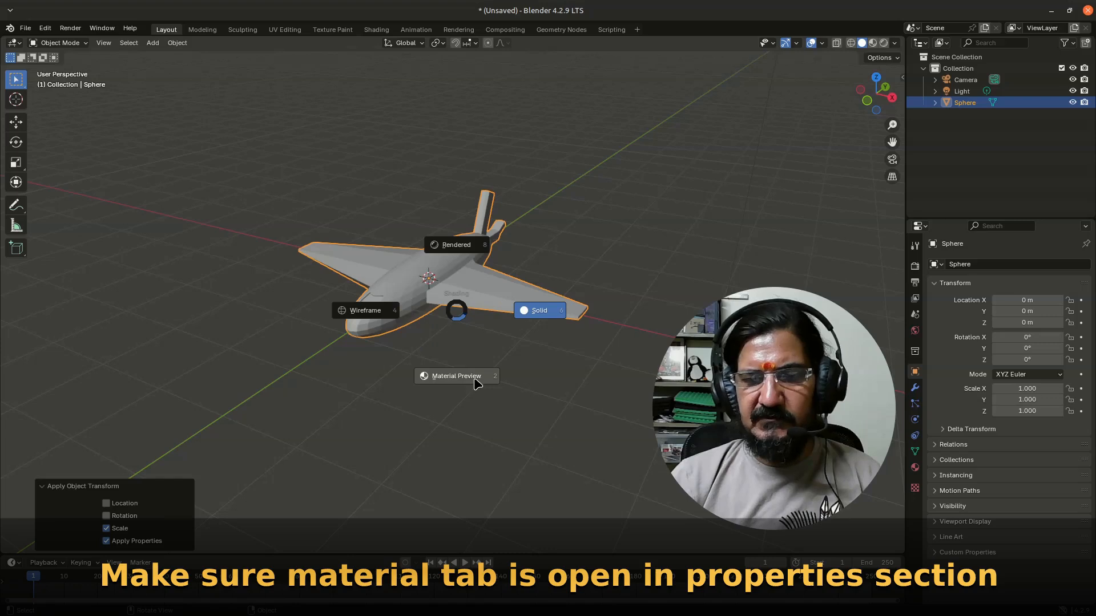
{"action": "left_click", "coordinate": [476, 381]}
{"action": "mouse_move", "coordinate": [464, 420]}
{"action": "middle_mouse_down"}
{"action": "mouse_move", "coordinate": [474, 386]}
{"action": "mouse_move", "coordinate": [403, 447]}
{"action": "middle_mouse_up"}
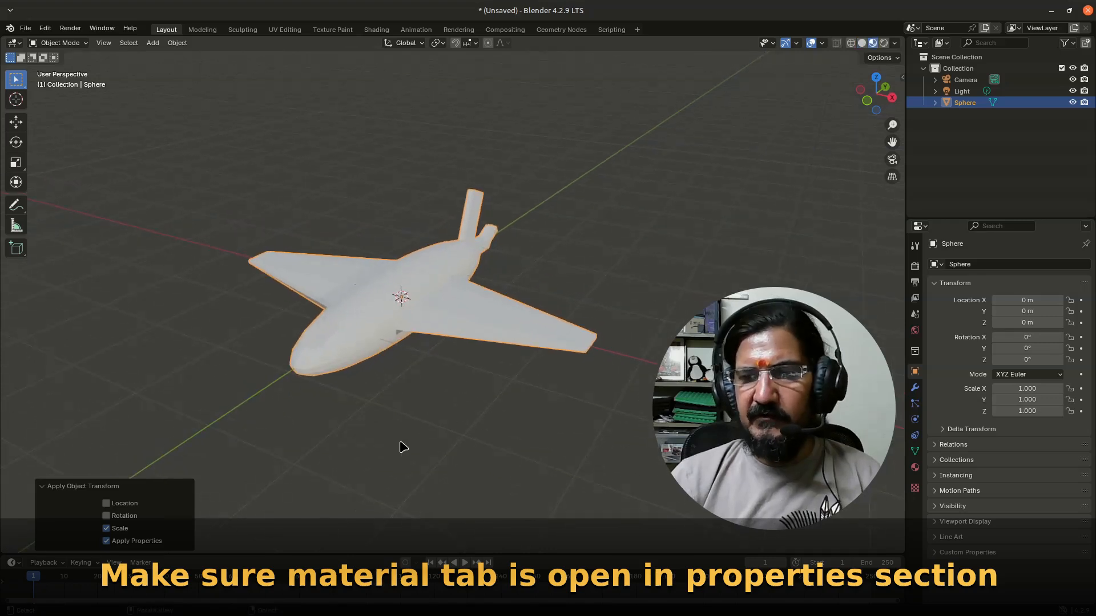
{"action": "left_click", "coordinate": [915, 469]}
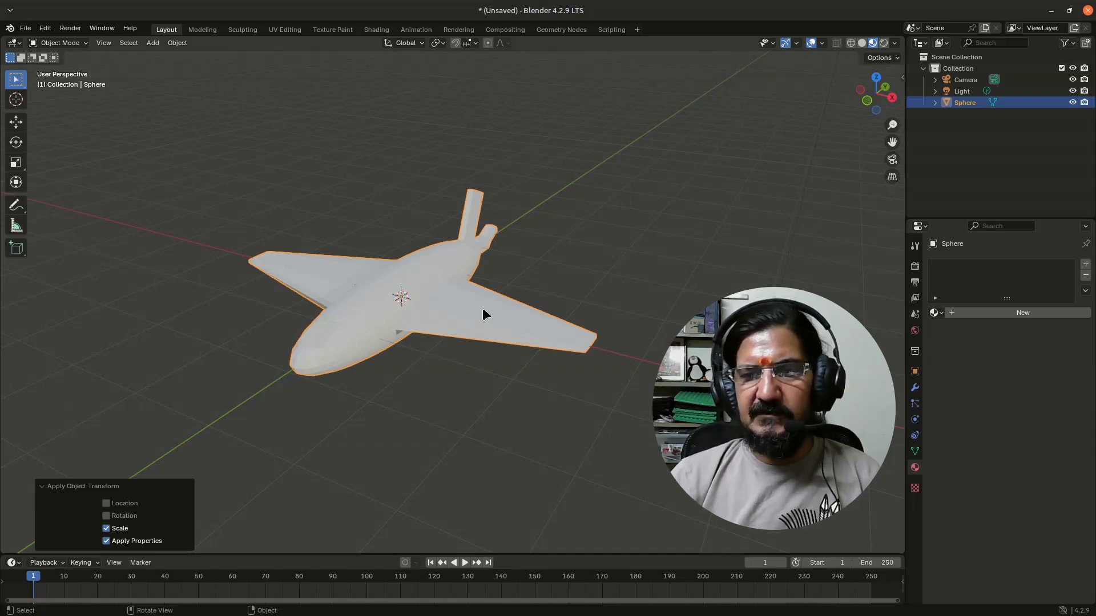
Create a new material on the airplane and name it "Base body color"
{"action": "middle_click_drag", "start_coordinate": [482, 311], "coordinate": [464, 359]}
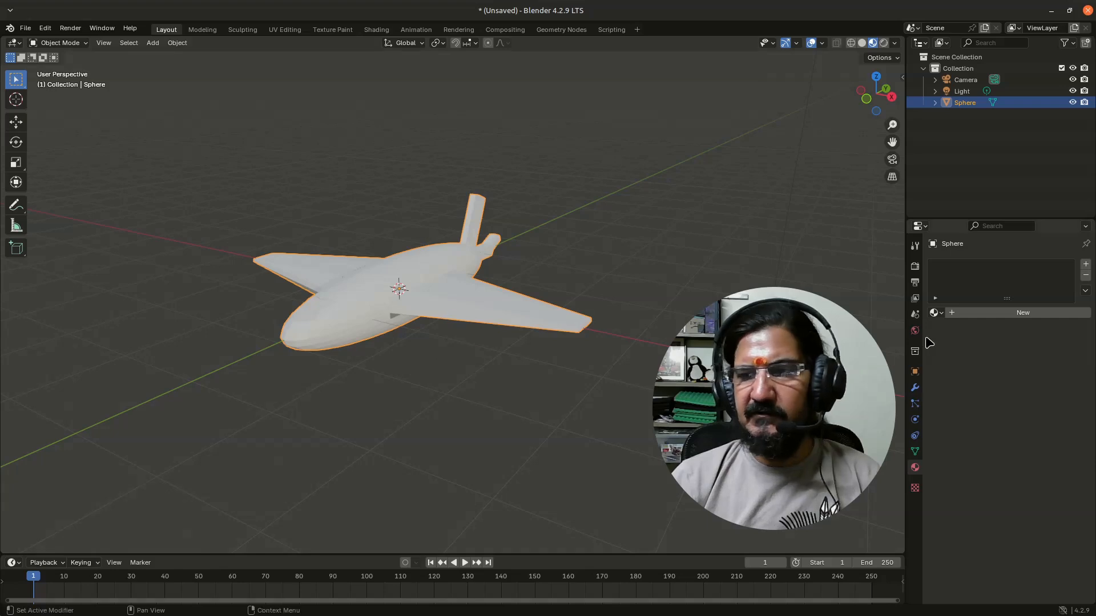
{"action": "left_click", "coordinate": [985, 313]}
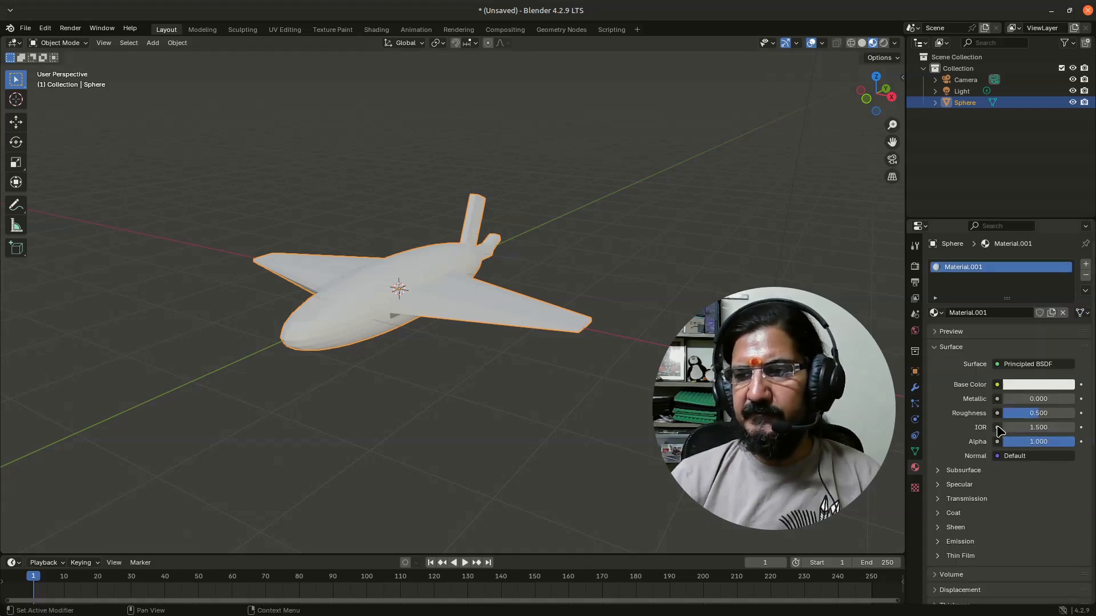
{"action": "left_click", "coordinate": [975, 315]}
{"action": "left_click_drag", "start_coordinate": [1003, 312], "coordinate": [948, 307]}
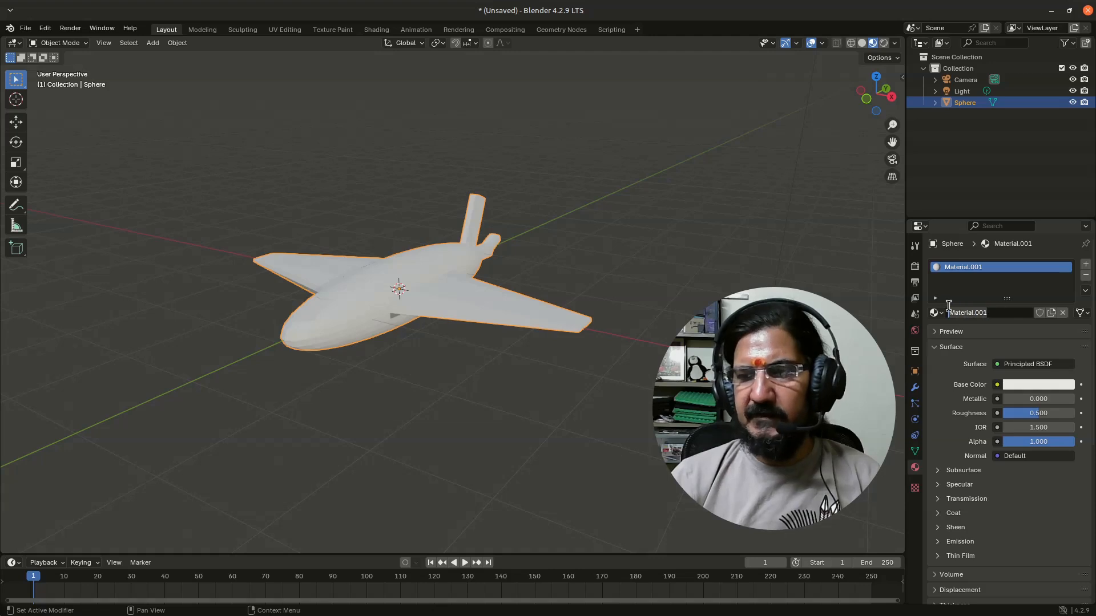
{"action": "type", "text": "Base bod"}
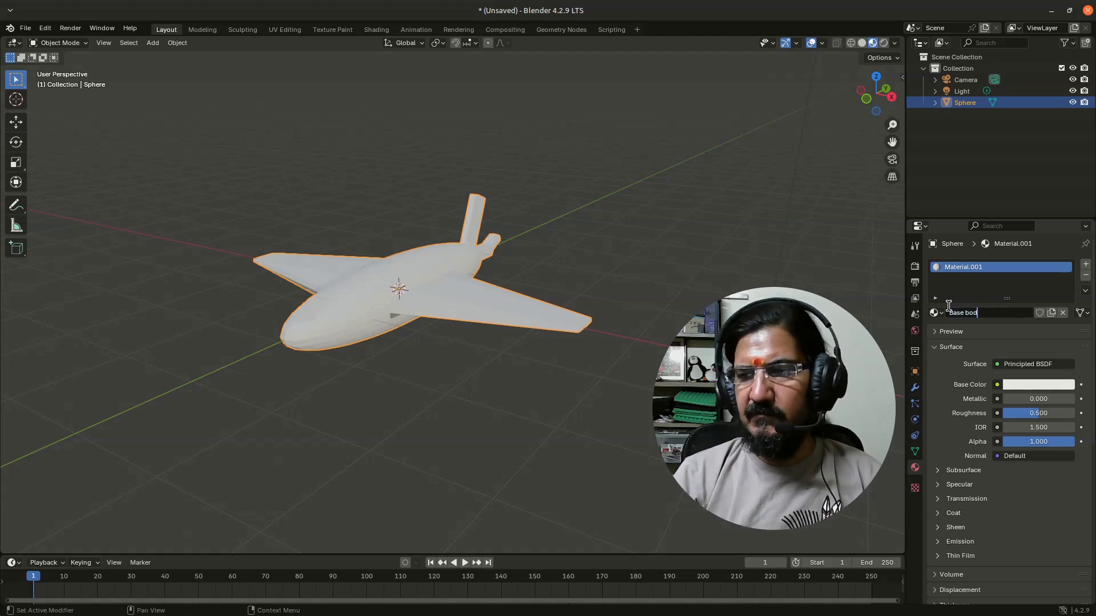
{"action": "type", "text": "y color"}
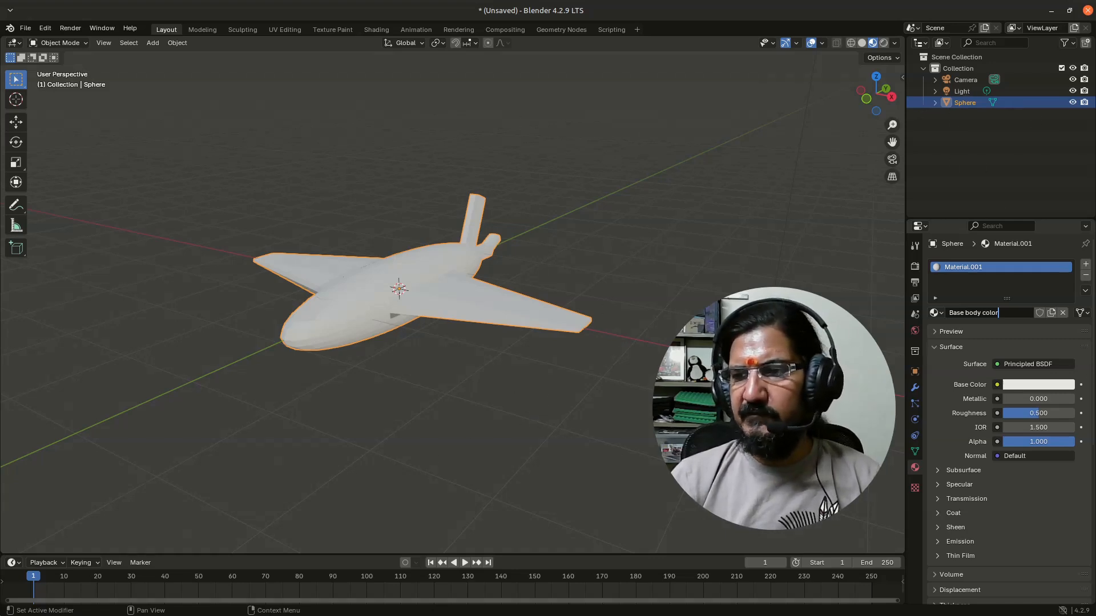
{"action": "key", "text": "Return"}
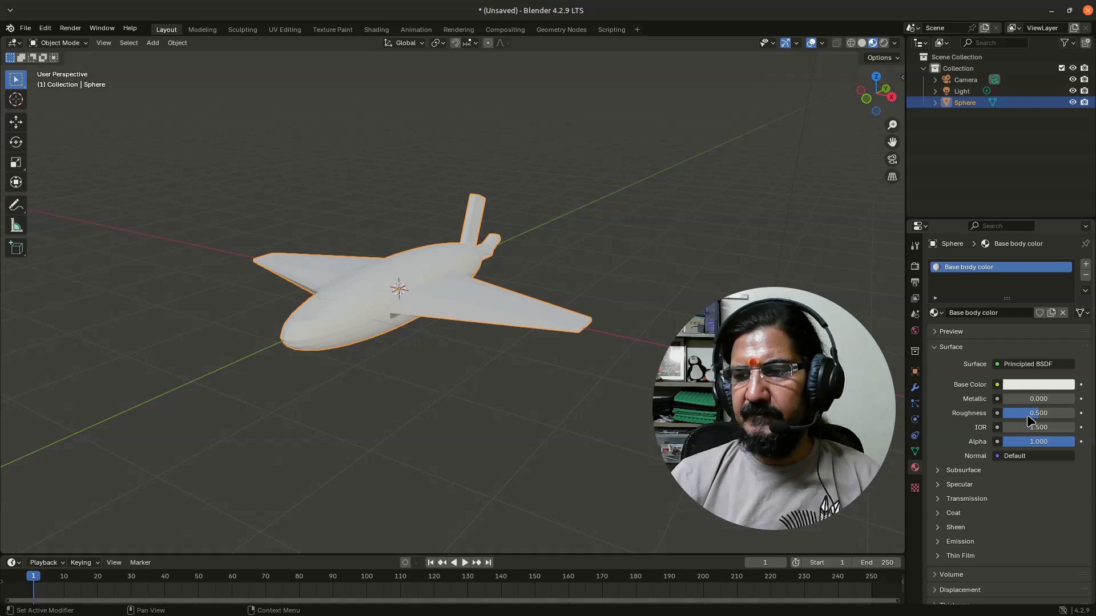
Give the Base body color material a fully saturated red base color, metallic 0.520 and roughness 0.067
{"action": "left_click", "coordinate": [1034, 386]}
{"action": "mouse_move", "coordinate": [1023, 247]}
{"action": "left_mouse_down"}
{"action": "mouse_move", "coordinate": [1048, 235]}
{"action": "mouse_move", "coordinate": [1051, 275]}
{"action": "mouse_move", "coordinate": [1008, 305]}
{"action": "left_mouse_up"}
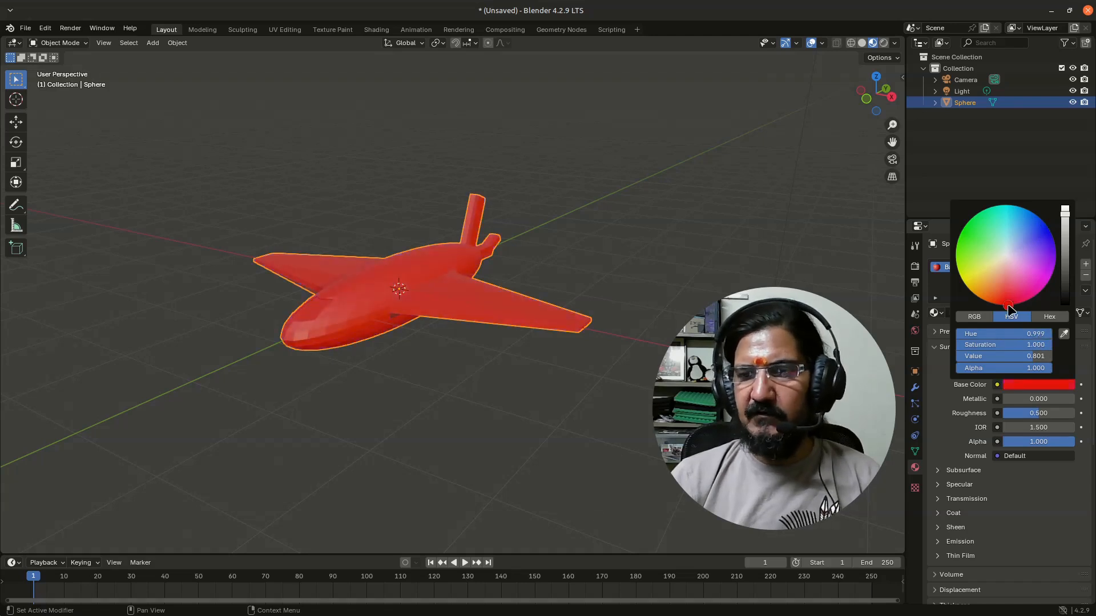
{"action": "middle_click_drag", "start_coordinate": [382, 382], "coordinate": [319, 369]}
{"action": "left_click", "coordinate": [388, 405]}
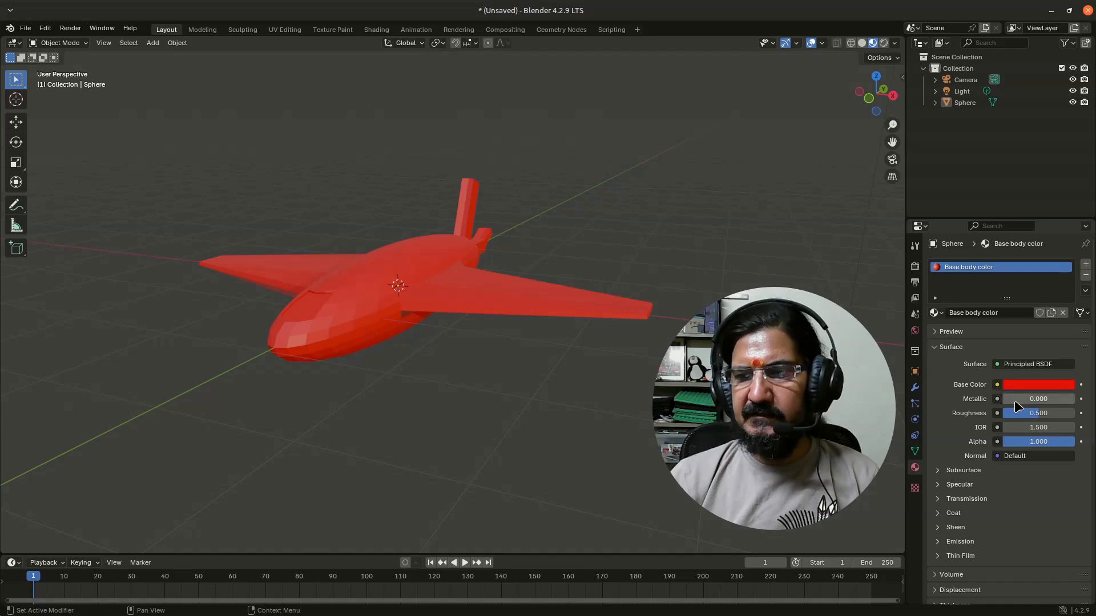
{"action": "mouse_move", "coordinate": [1014, 399]}
{"action": "left_mouse_down"}
{"action": "mouse_move", "coordinate": [1062, 399]}
{"action": "mouse_move", "coordinate": [1010, 413]}
{"action": "mouse_move", "coordinate": [1060, 402]}
{"action": "mouse_move", "coordinate": [1040, 401]}
{"action": "left_mouse_up"}
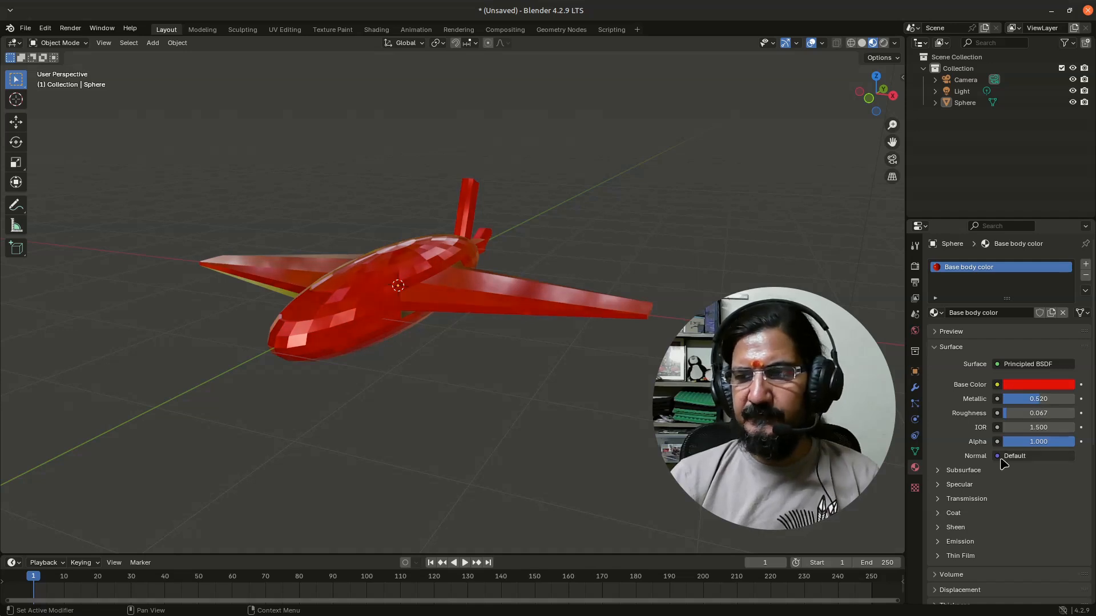
Examine the red metallic material's reflections on the airplane from several angles
{"action": "scroll", "coordinate": [449, 385], "scroll_direction": "up", "scroll_amount": 2}
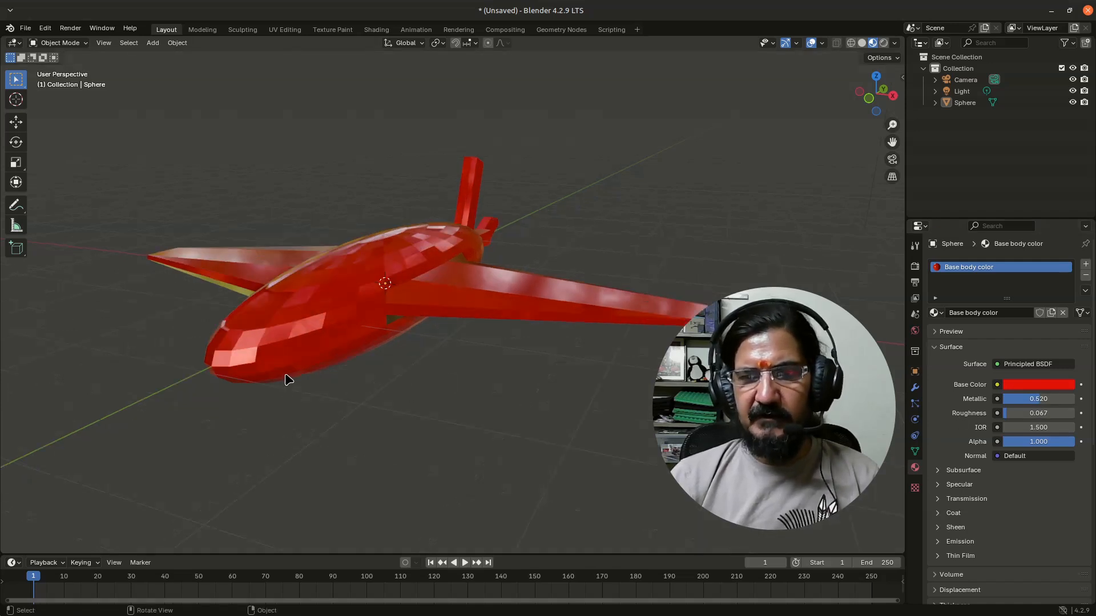
{"action": "middle_click_drag", "start_coordinate": [286, 379], "coordinate": [388, 381]}
{"action": "scroll", "coordinate": [445, 381], "scroll_direction": "down", "scroll_amount": 2}
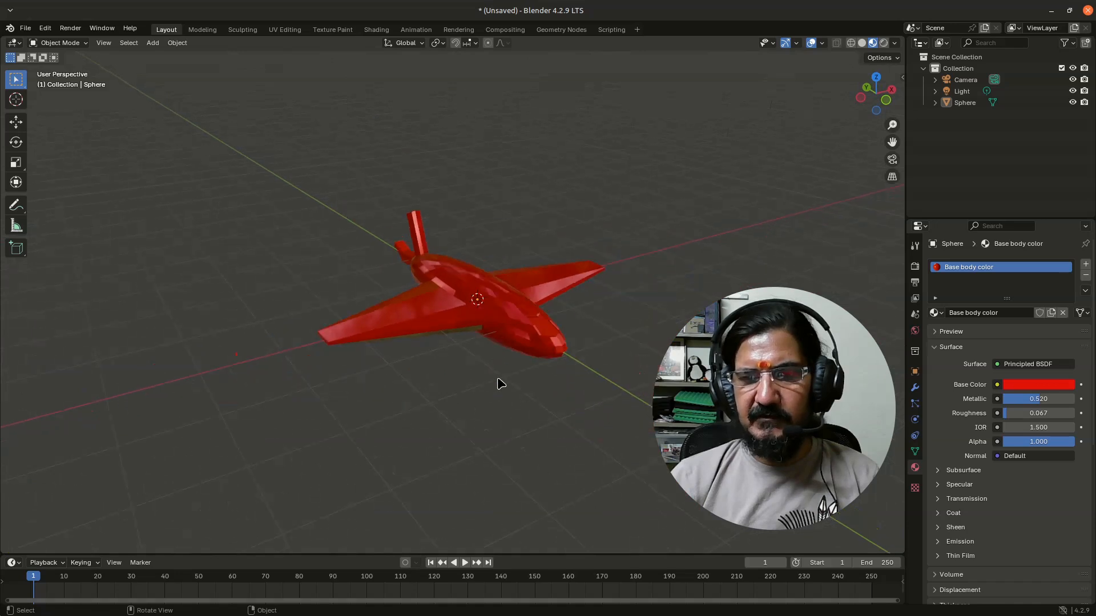
{"action": "middle_click_drag", "start_coordinate": [501, 382], "coordinate": [432, 380]}
{"action": "scroll", "coordinate": [433, 379], "scroll_direction": "up", "scroll_amount": 1}
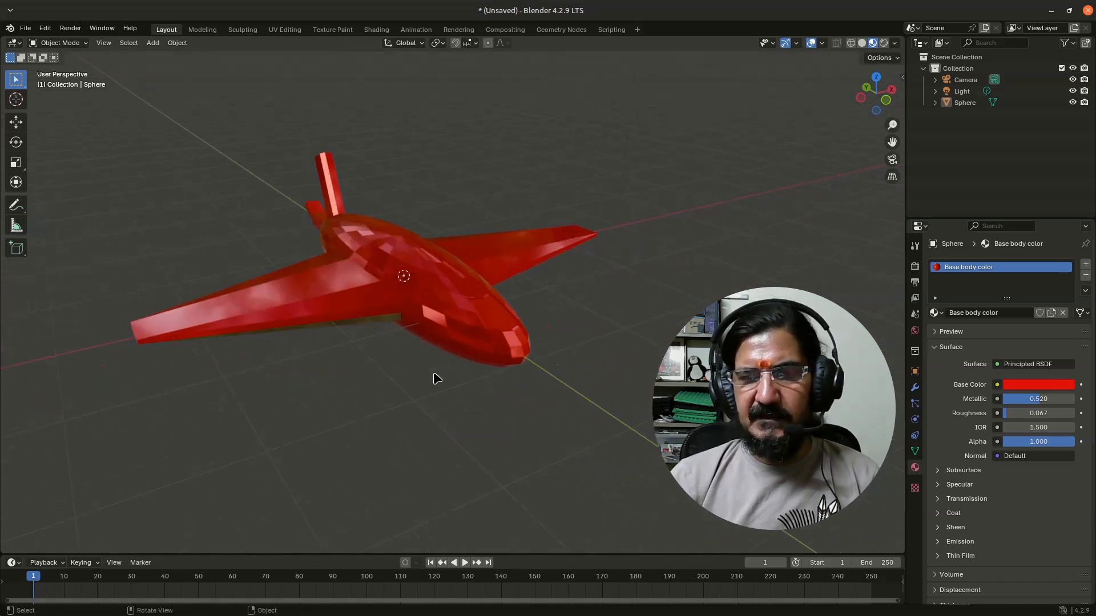
{"action": "left_click", "coordinate": [500, 364]}
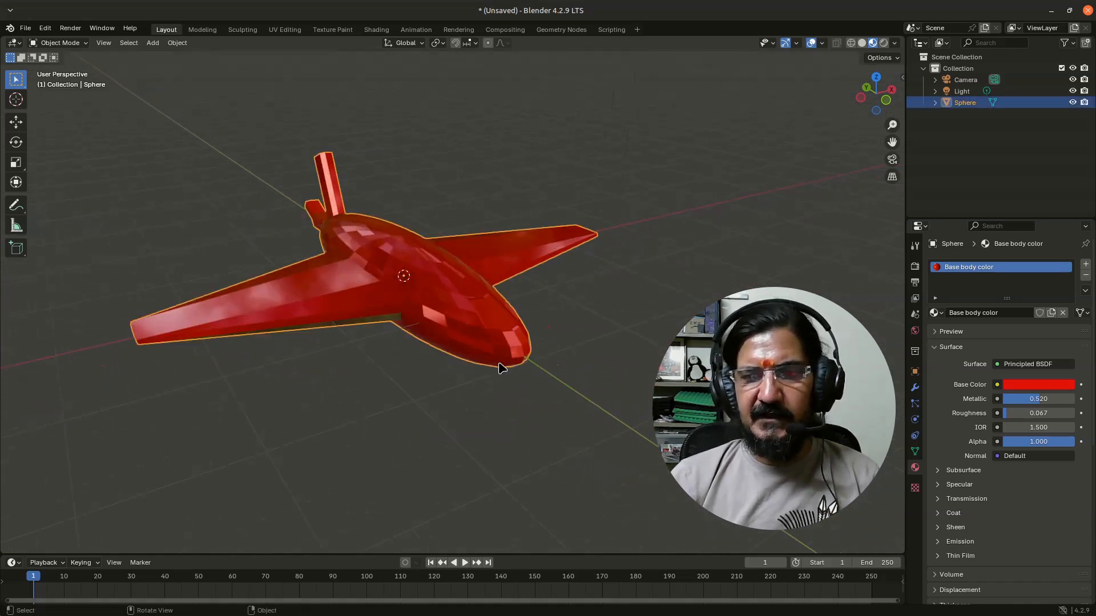
{"action": "left_click", "coordinate": [535, 412]}
{"action": "middle_click_drag", "start_coordinate": [533, 411], "coordinate": [454, 416]}
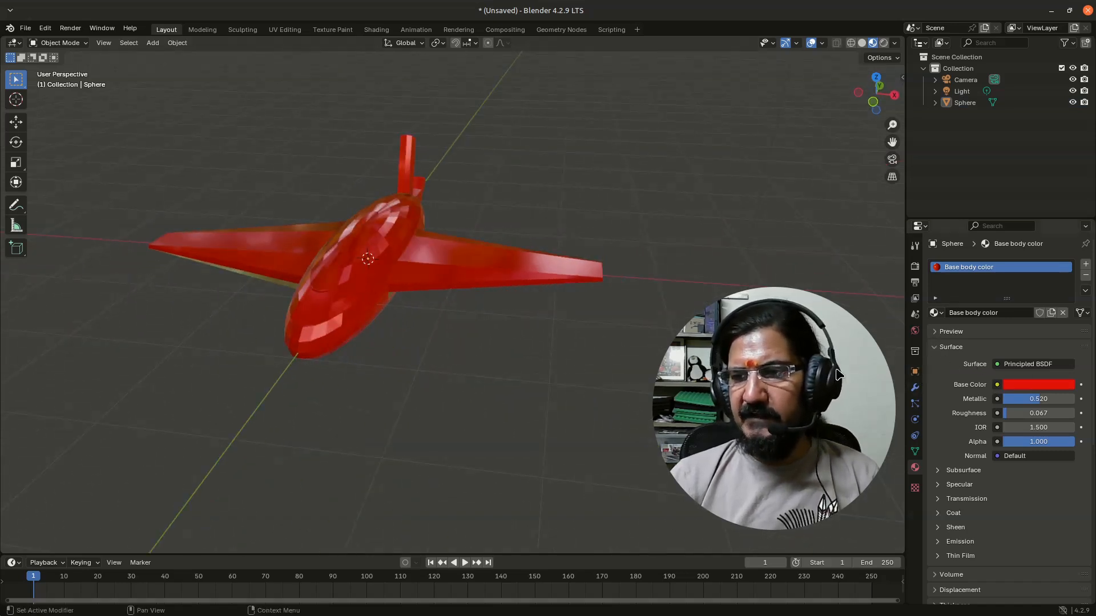
Add a second material slot to the airplane with a new material named "black stripes"
{"action": "left_click", "coordinate": [378, 285]}
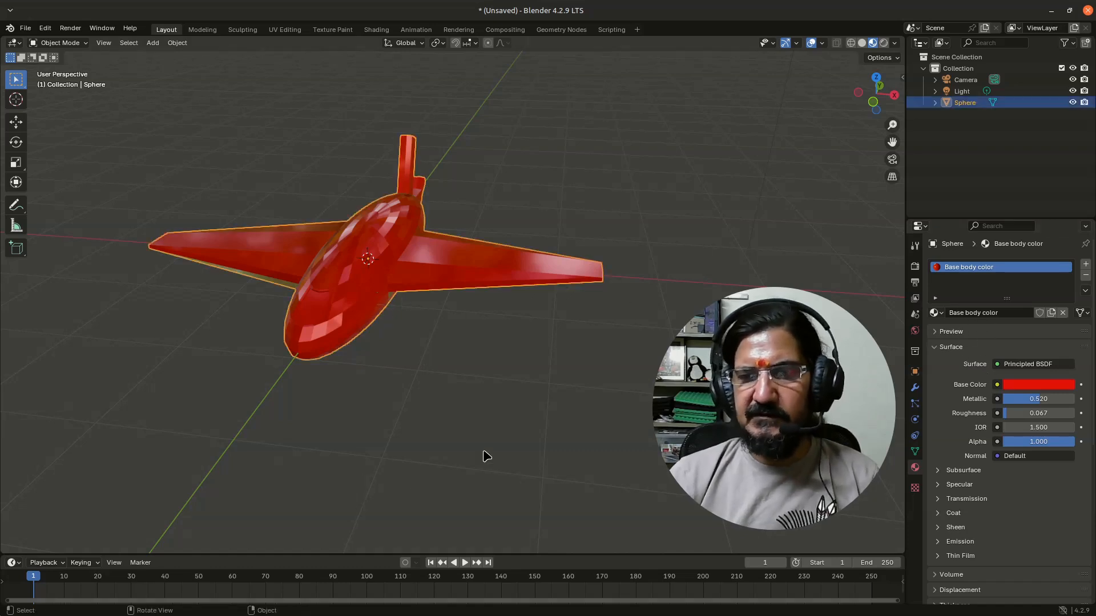
{"action": "left_click", "coordinate": [1086, 266]}
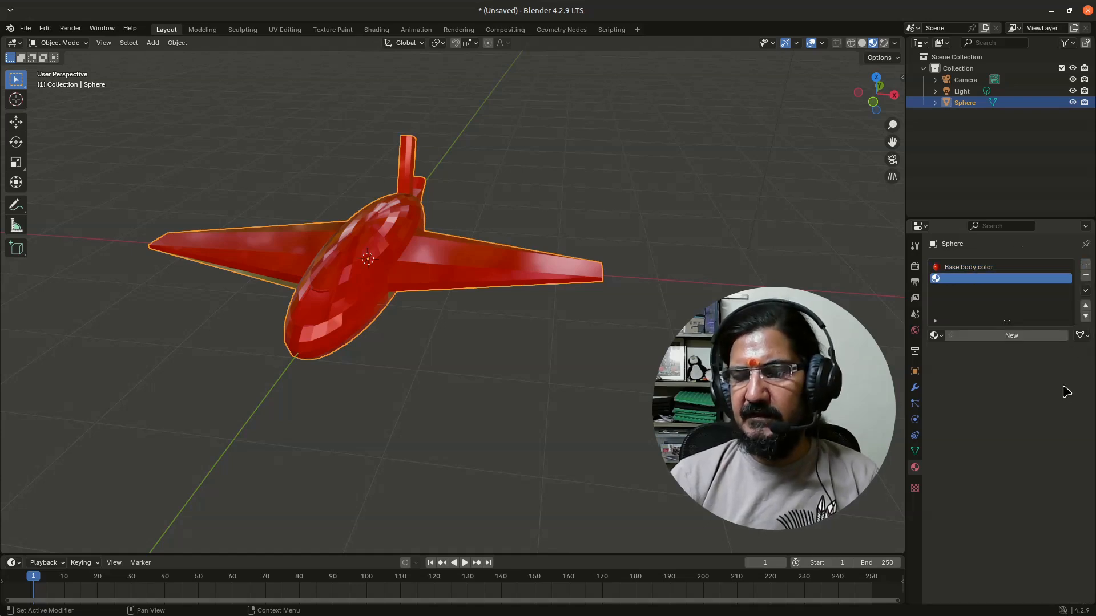
{"action": "left_click", "coordinate": [991, 338]}
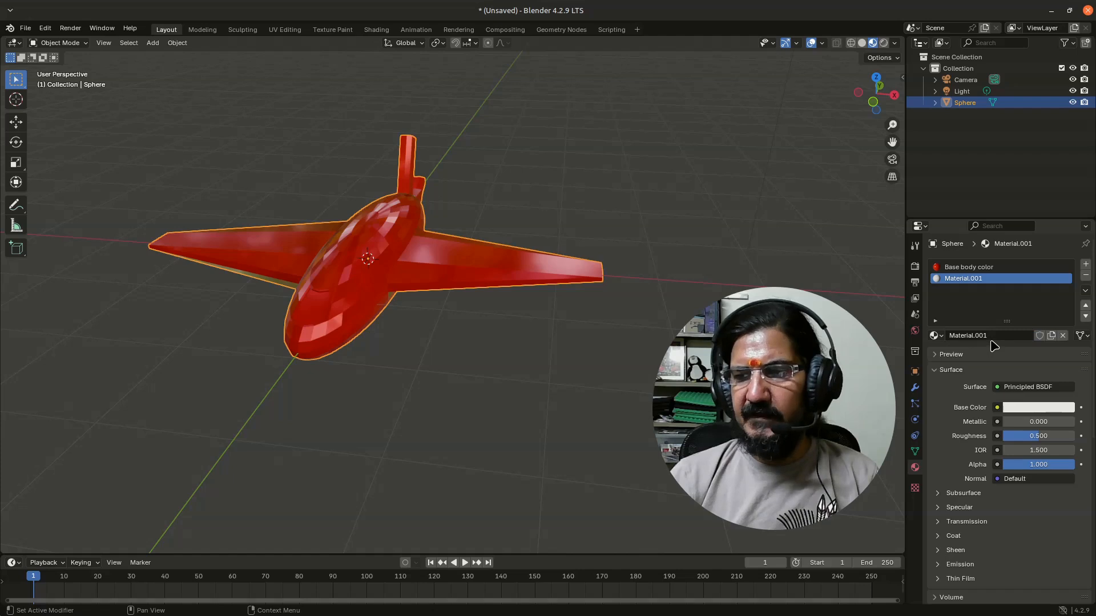
{"action": "left_click", "coordinate": [990, 335]}
{"action": "left_click_drag", "start_coordinate": [973, 333], "coordinate": [941, 330]}
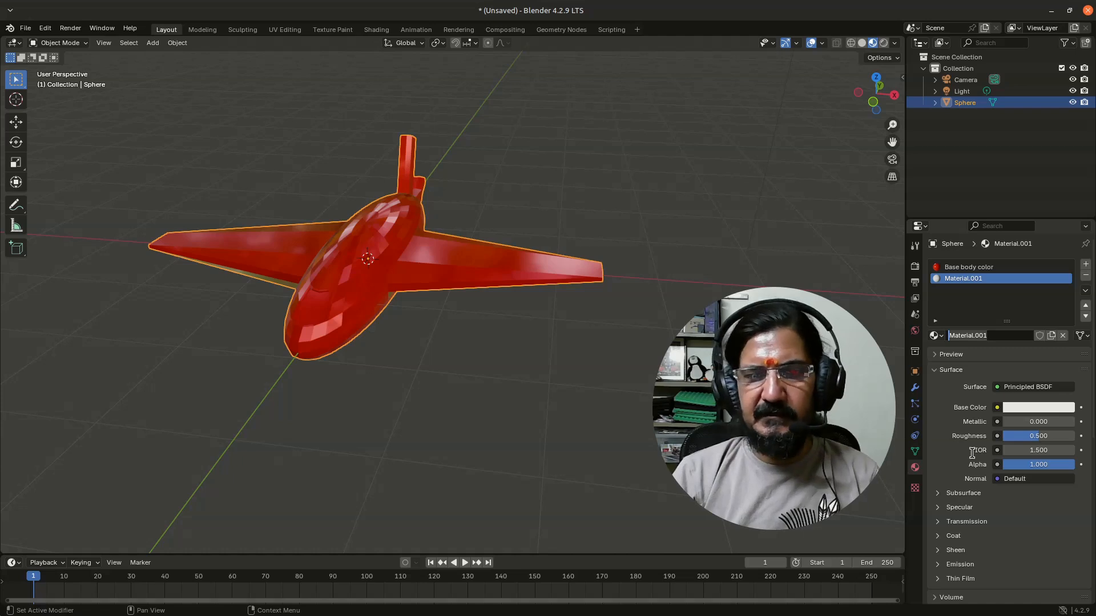
{"action": "type", "text": "black stripes"}
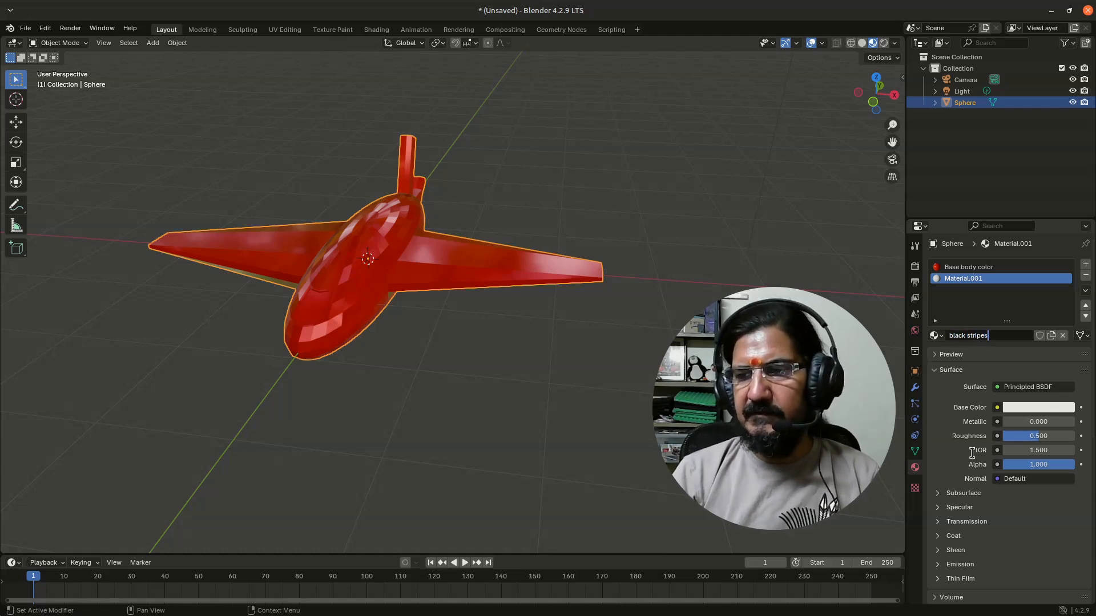
{"action": "key", "text": "Return"}
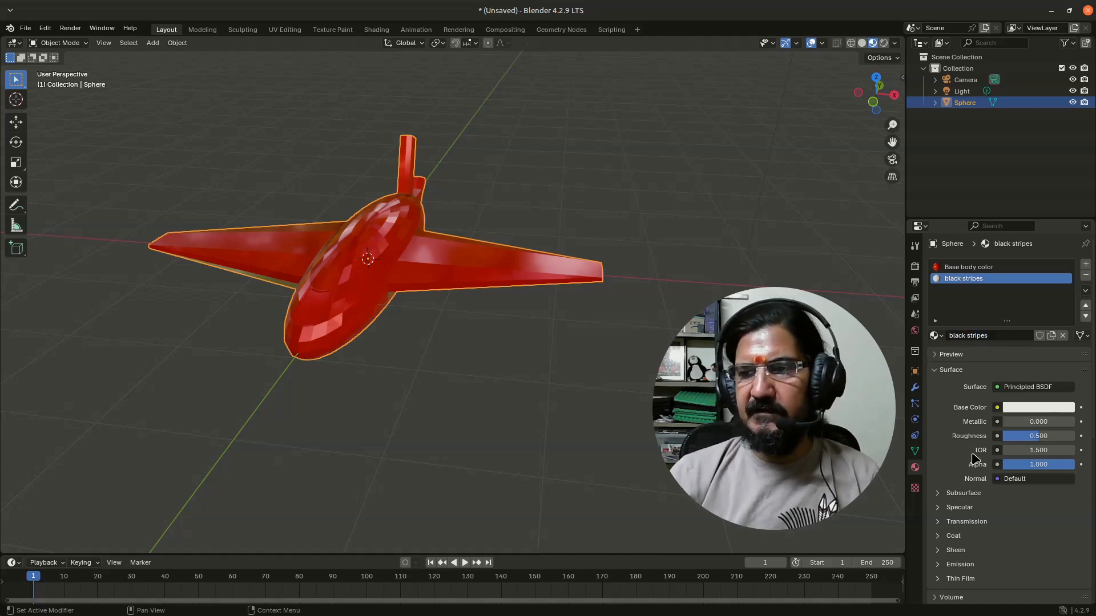
Set the black stripes material's base color to black
{"action": "left_click", "coordinate": [1018, 410]}
{"action": "mouse_move", "coordinate": [1009, 276]}
{"action": "left_mouse_down"}
{"action": "mouse_move", "coordinate": [1028, 276]}
{"action": "mouse_move", "coordinate": [1010, 282]}
{"action": "left_mouse_up"}
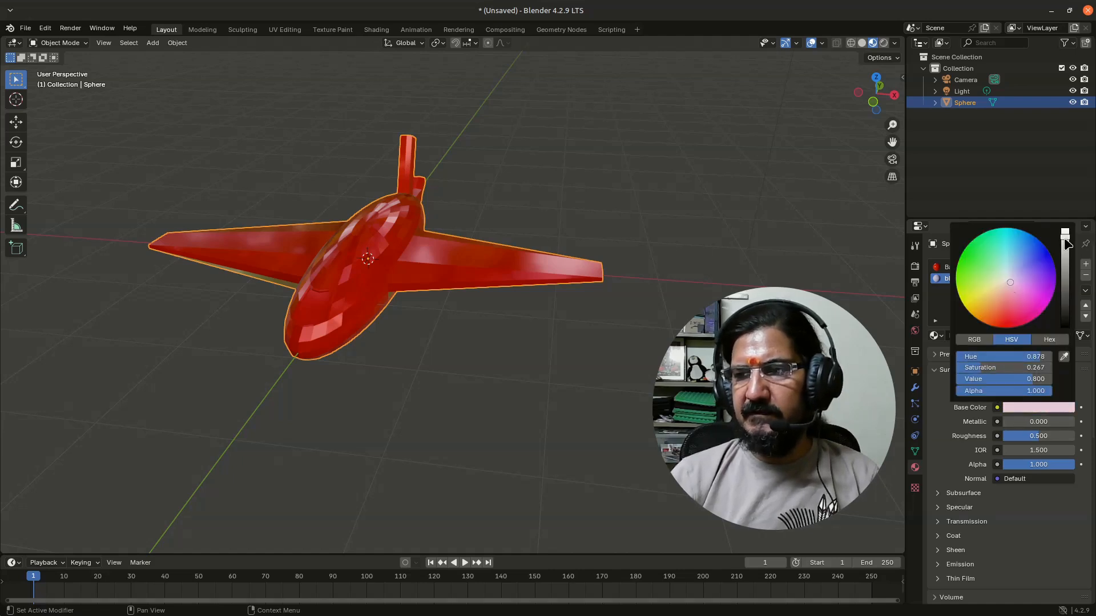
{"action": "left_click_drag", "start_coordinate": [1067, 244], "coordinate": [1065, 328]}
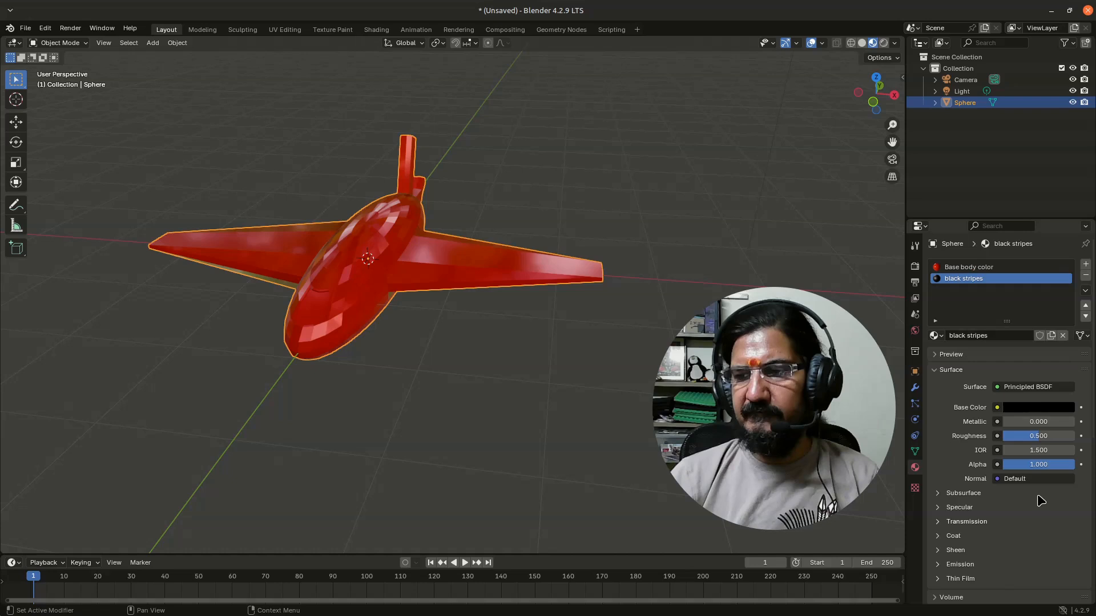
In Edit Mode, select the two middle lengthwise faces on the upper side of each wing
{"action": "middle_click_drag", "start_coordinate": [432, 445], "coordinate": [473, 455]}
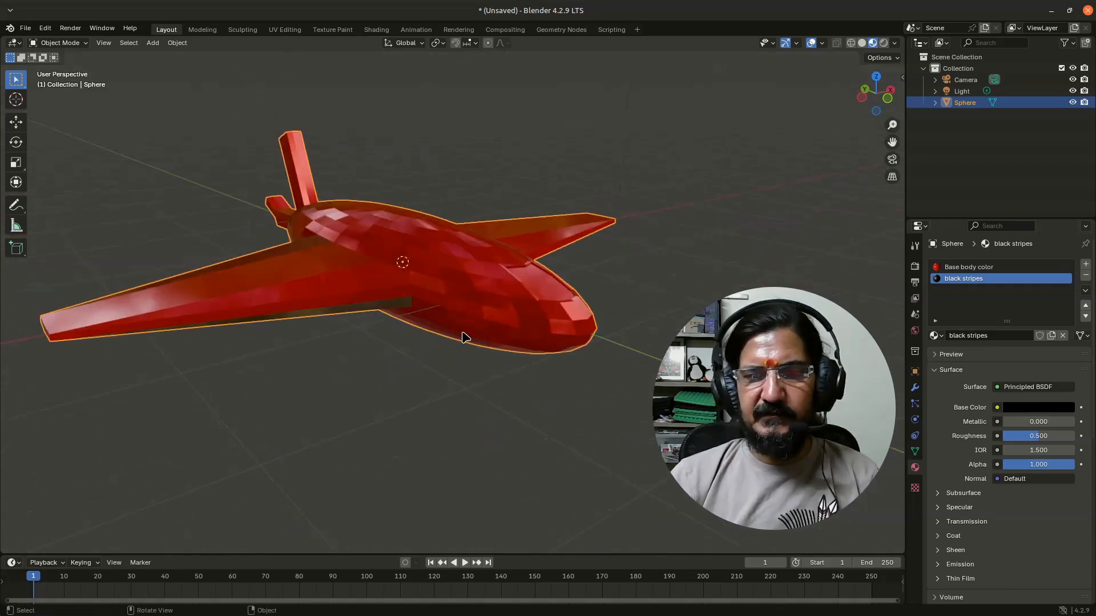
{"action": "key", "text": "Tab"}
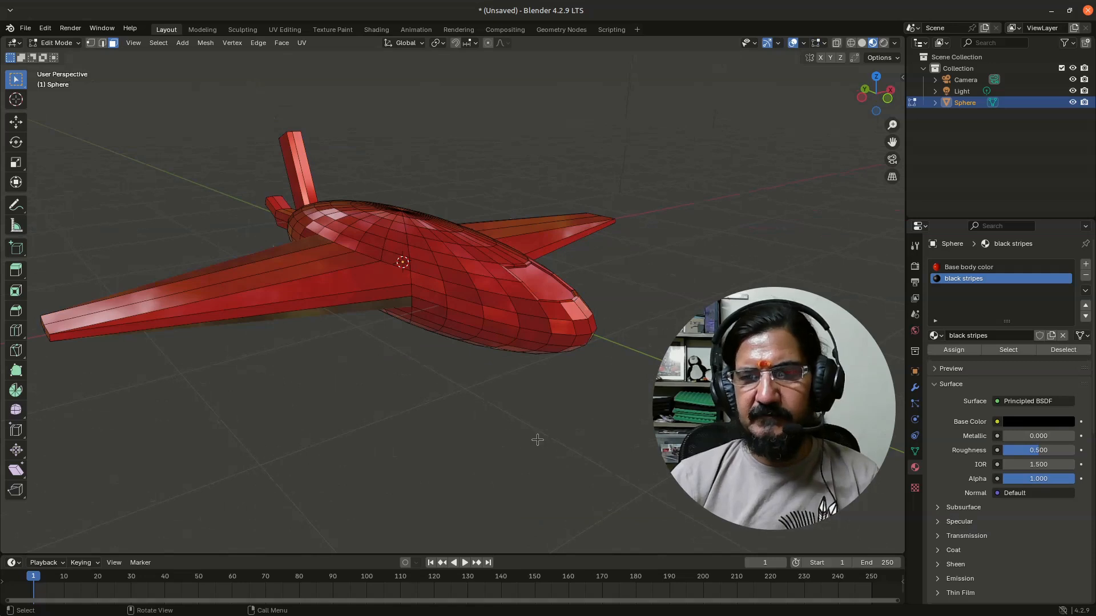
{"action": "middle_click_drag", "start_coordinate": [537, 439], "coordinate": [465, 360]}
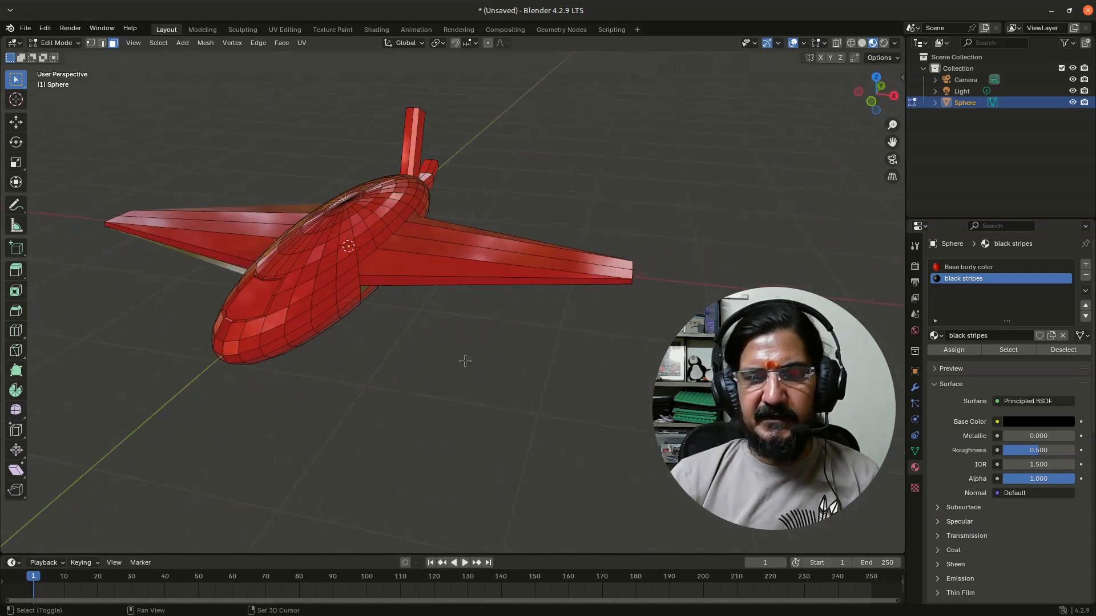
{"action": "middle_click_drag", "start_coordinate": [598, 355], "coordinate": [415, 325]}
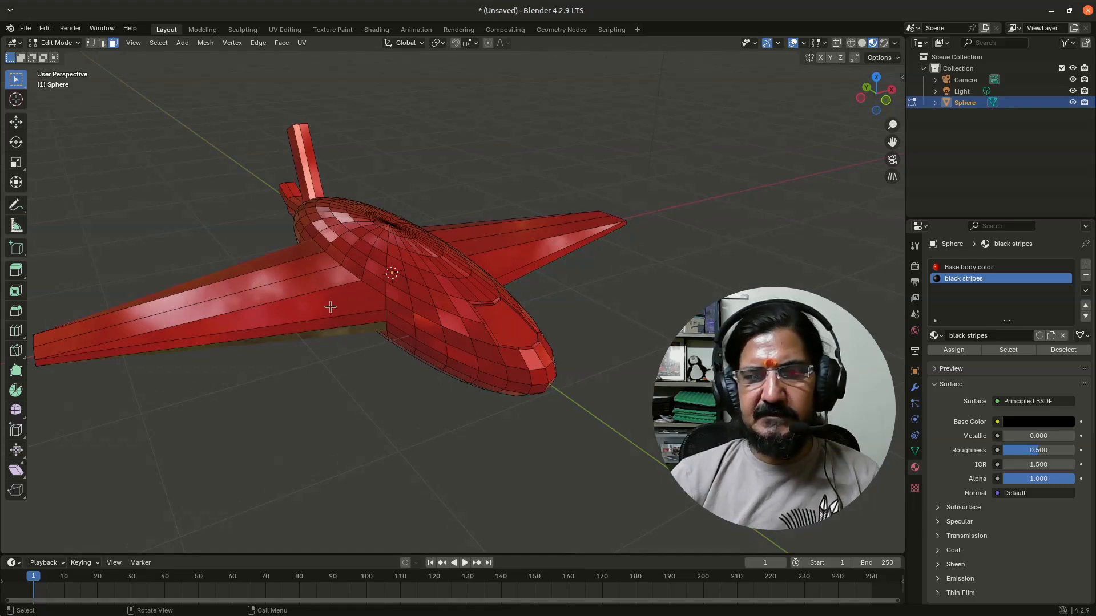
{"action": "middle_click_drag", "start_coordinate": [330, 307], "coordinate": [436, 364]}
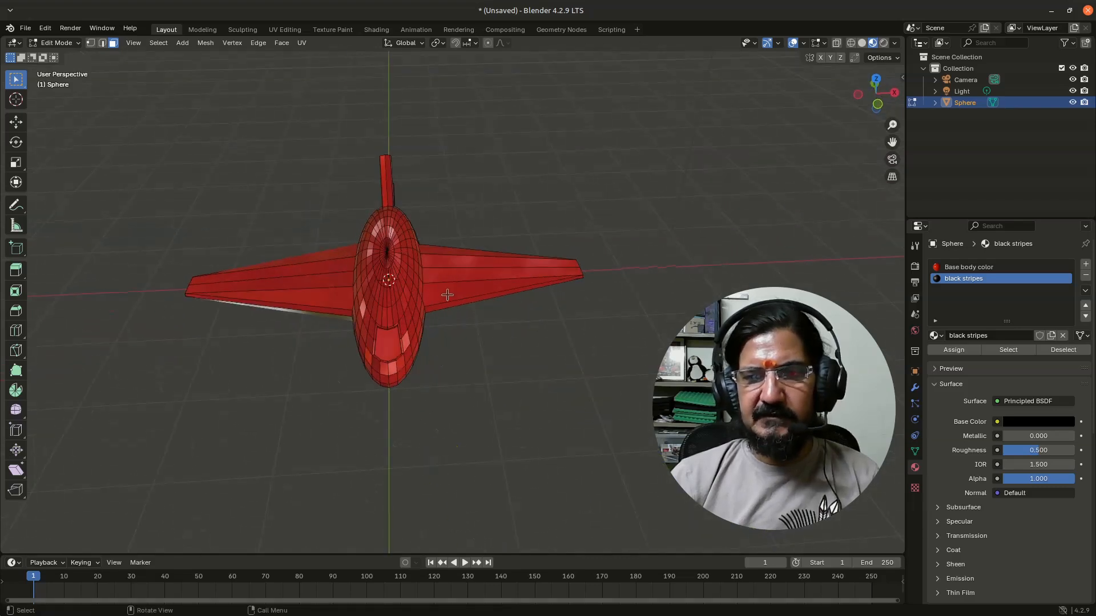
{"action": "left_click", "coordinate": [451, 273]}
{"action": "left_click", "coordinate": [434, 262], "text": "shift"}
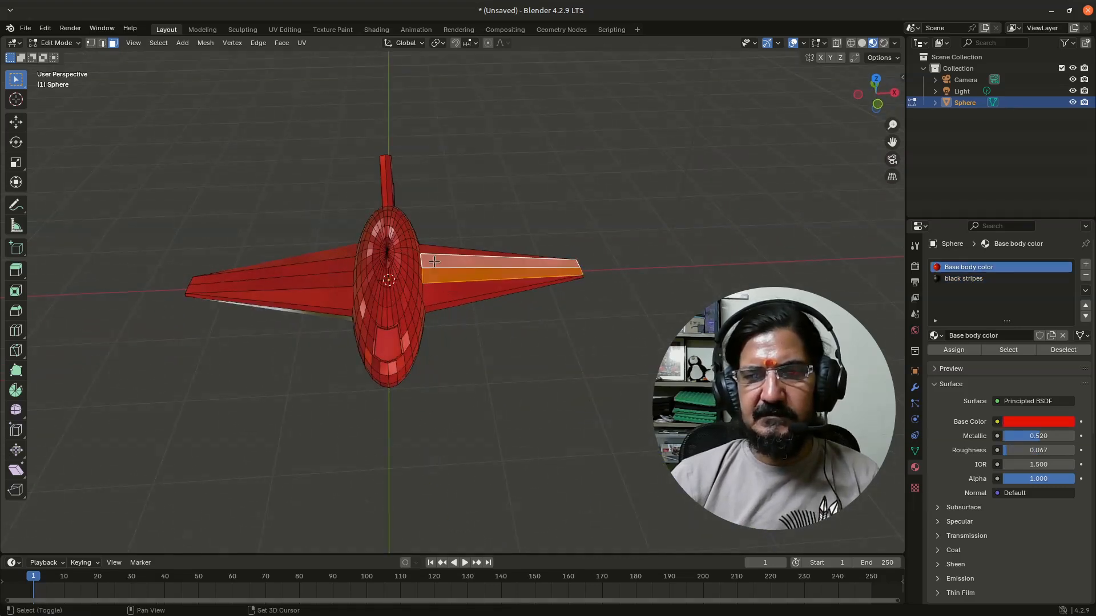
{"action": "left_click", "coordinate": [323, 279], "text": "shift"}
{"action": "left_click", "coordinate": [322, 271], "text": "shift"}
Add the tail fin's rear face and its tip to the face selection
{"action": "middle_click_drag", "start_coordinate": [393, 346], "coordinate": [467, 214]}
{"action": "scroll", "coordinate": [567, 292], "scroll_direction": "up", "scroll_amount": 2}
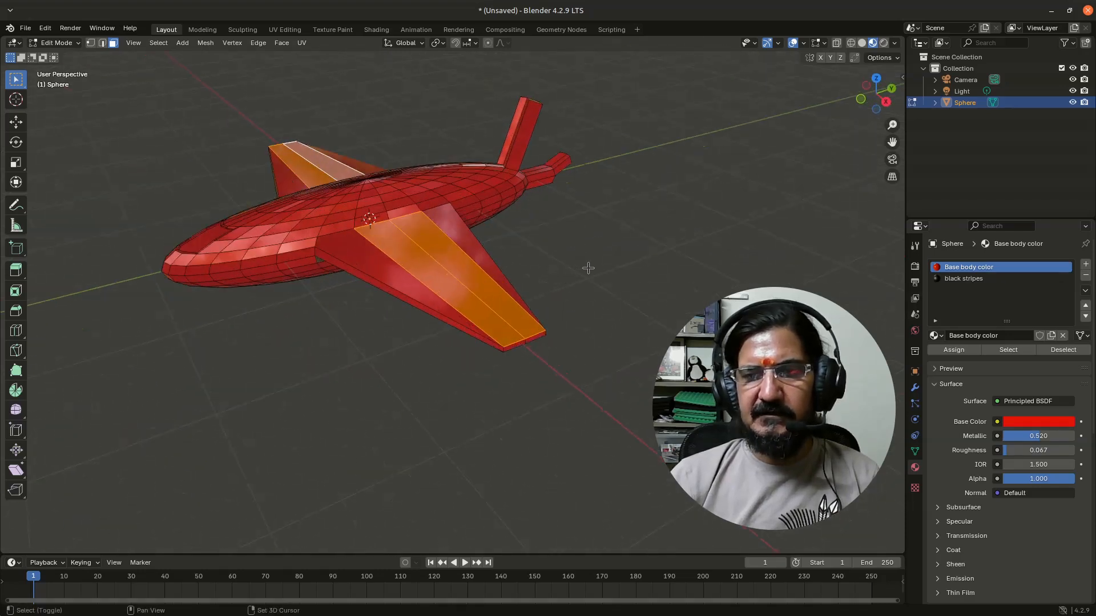
{"action": "middle_click_drag", "start_coordinate": [607, 233], "coordinate": [544, 236], "text": "shift"}
{"action": "left_click", "coordinate": [604, 226], "text": "shift"}
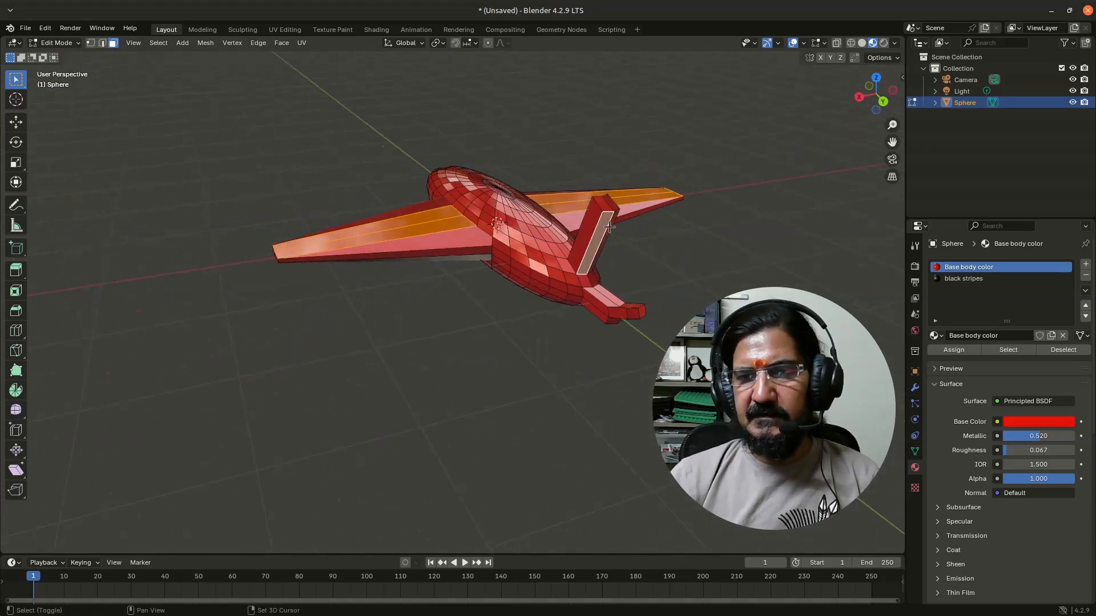
{"action": "left_click", "coordinate": [604, 202], "text": "shift"}
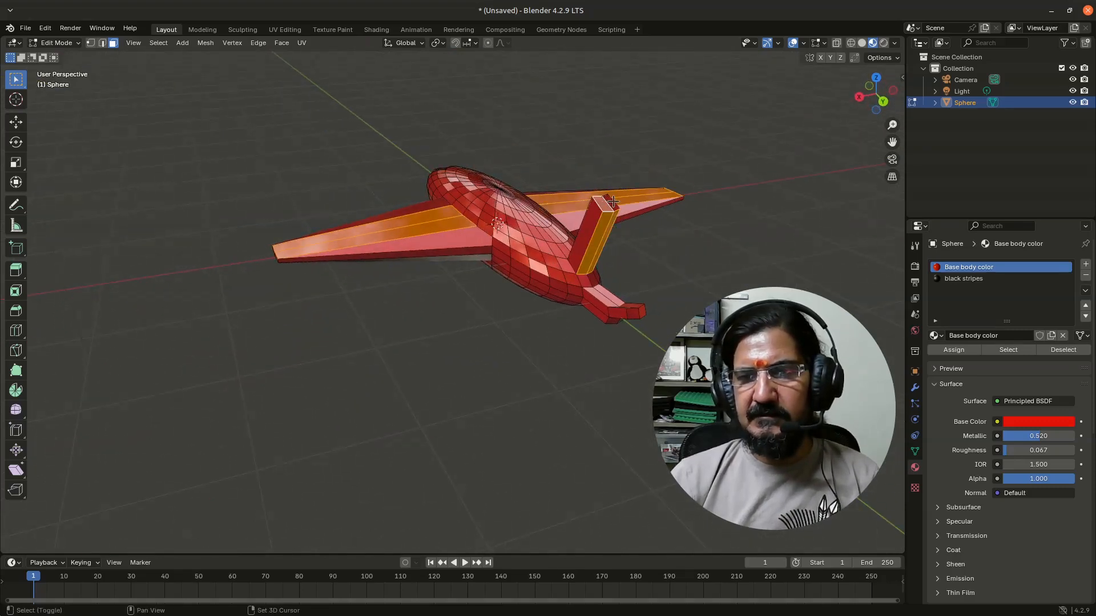
Add several adjacent faces just behind the top center of the fuselage to the selection
{"action": "middle_click_drag", "start_coordinate": [502, 362], "coordinate": [419, 274]}
{"action": "middle_click_drag", "start_coordinate": [414, 236], "coordinate": [460, 287]}
{"action": "scroll", "coordinate": [461, 287], "scroll_direction": "up", "scroll_amount": 2}
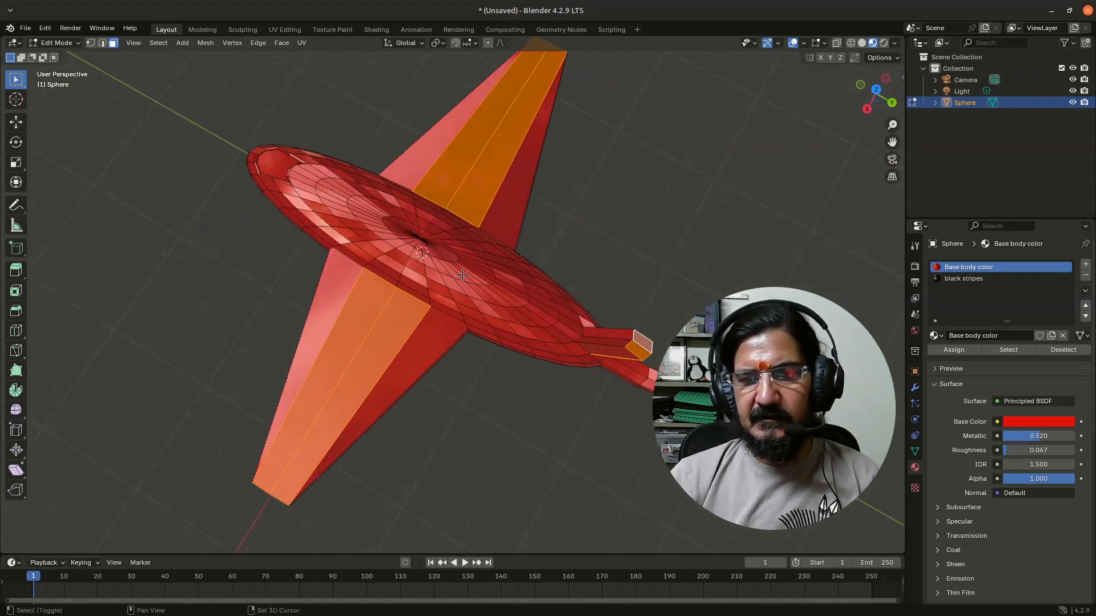
{"action": "left_click", "coordinate": [466, 271], "text": "shift"}
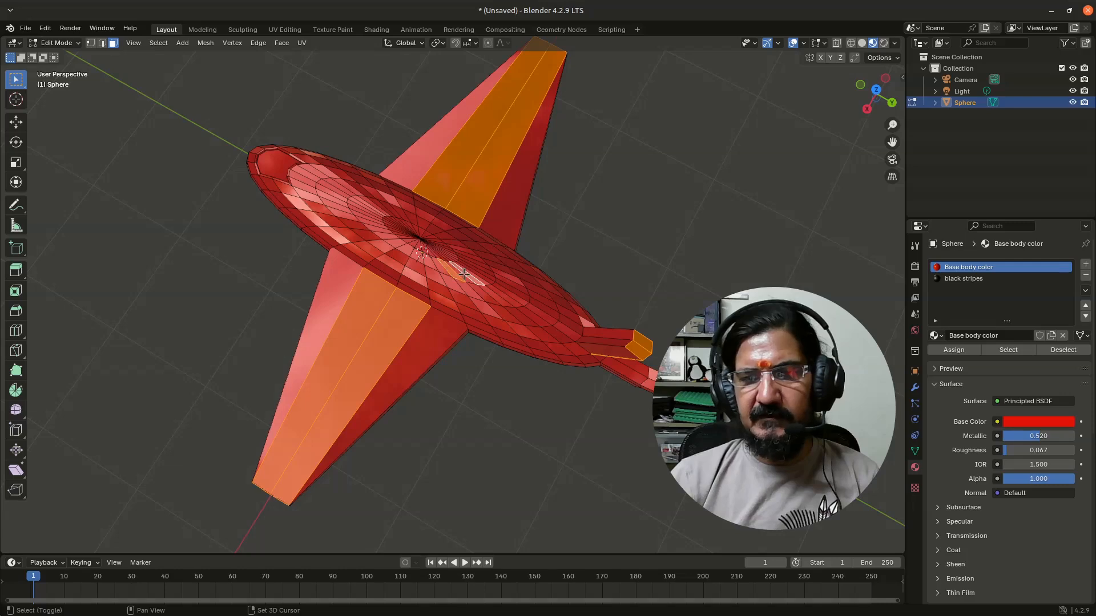
{"action": "left_click", "coordinate": [465, 274], "text": "shift"}
{"action": "left_click", "coordinate": [473, 266], "text": "shift"}
{"action": "left_click", "coordinate": [474, 270], "text": "shift"}
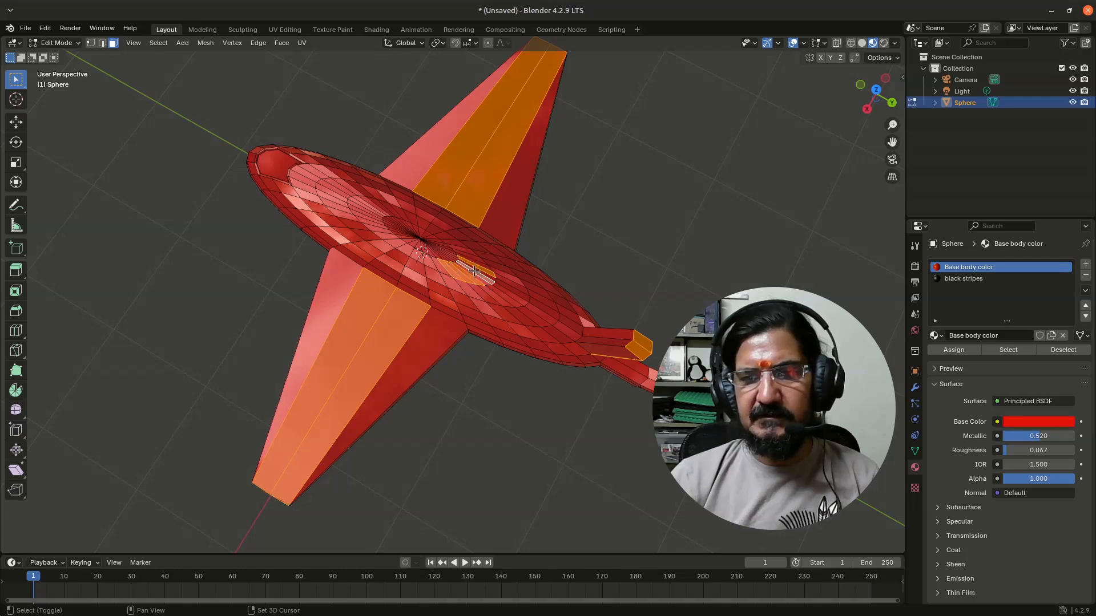
{"action": "left_click", "coordinate": [474, 267], "text": "shift"}
{"action": "left_click", "coordinate": [474, 262], "text": "shift"}
{"action": "left_click", "coordinate": [474, 258], "text": "shift"}
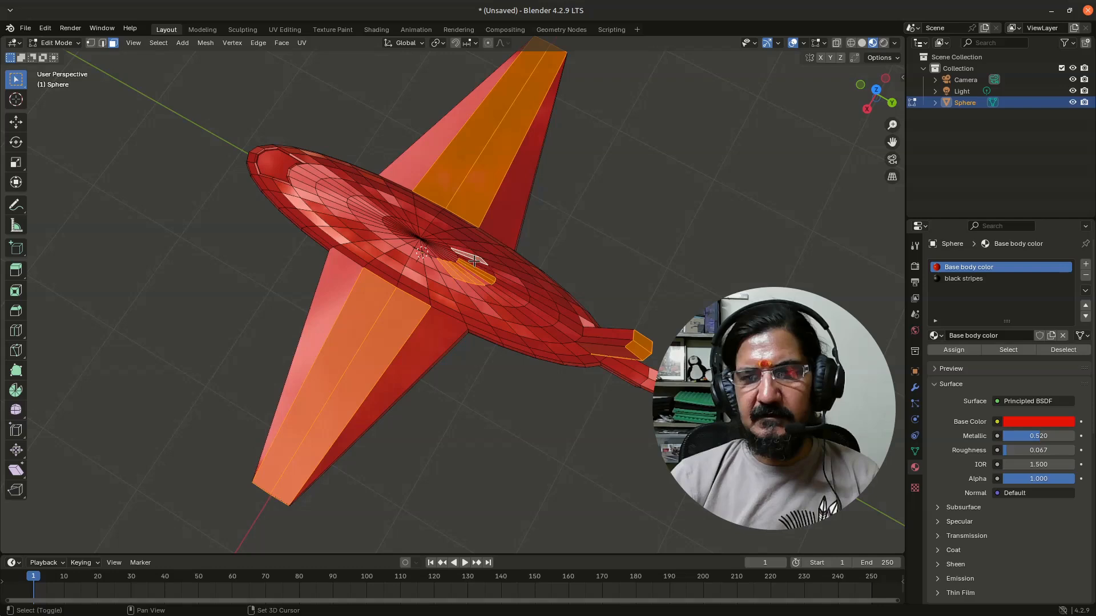
Use Circle Select to add the full ring of faces around the fuselage's top center, leaving out the innermost faces
{"action": "middle_click_drag", "start_coordinate": [448, 421], "coordinate": [496, 416]}
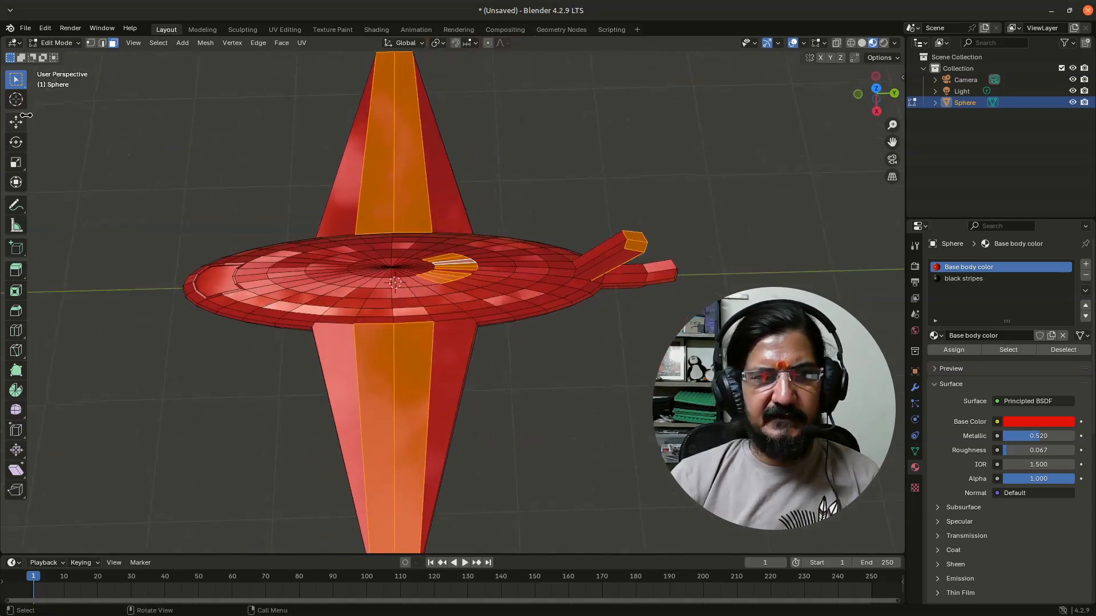
{"action": "key", "text": "c"}
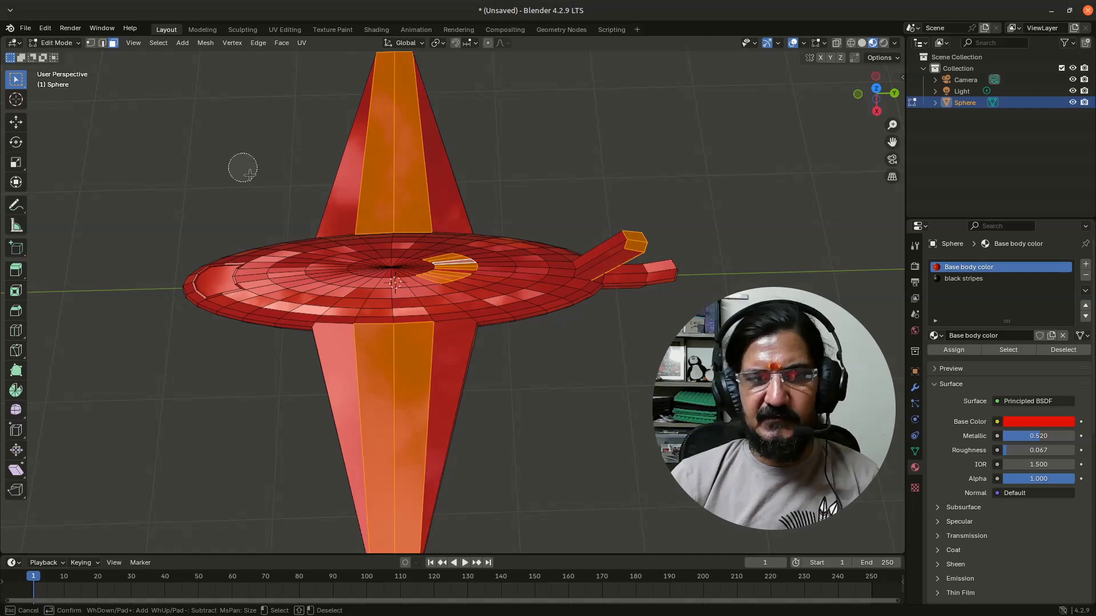
{"action": "scroll", "coordinate": [254, 174], "scroll_direction": "up", "scroll_amount": 5}
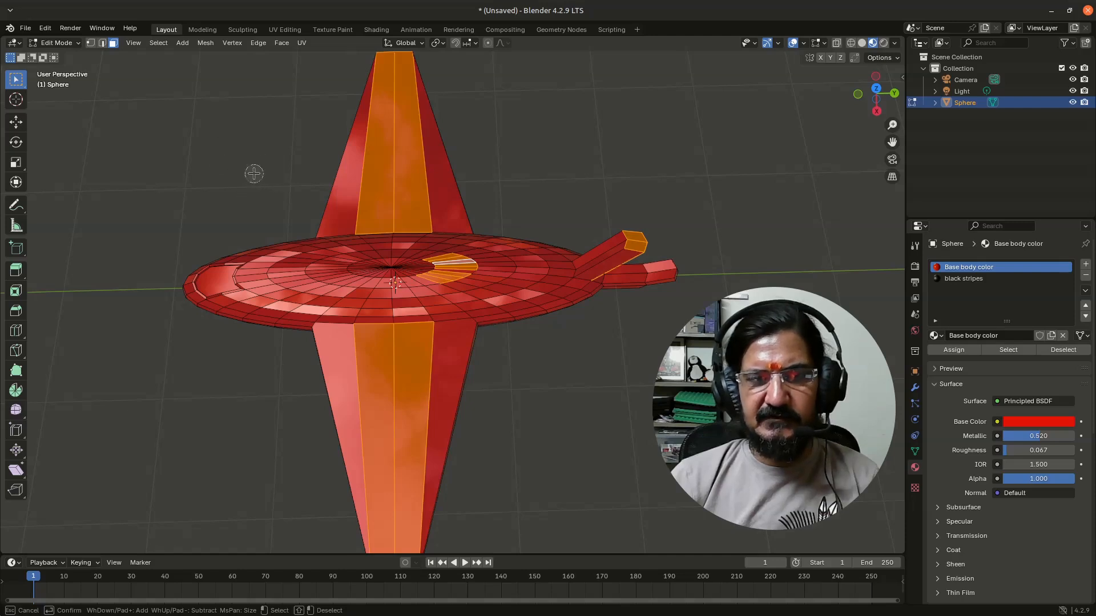
{"action": "scroll", "coordinate": [254, 174], "scroll_direction": "down", "scroll_amount": 4}
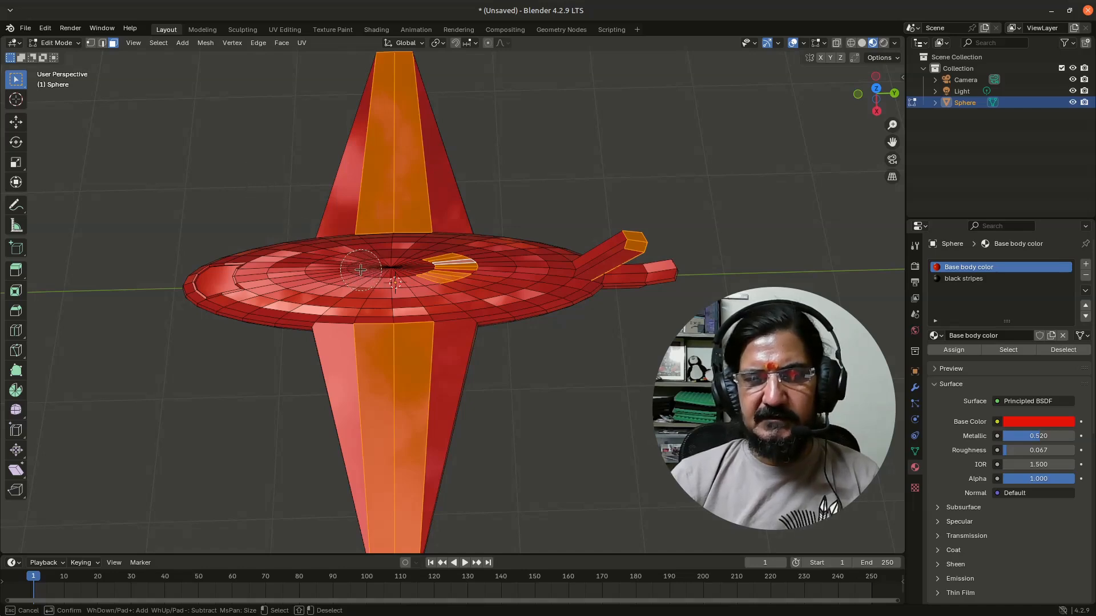
{"action": "left_click_drag", "start_coordinate": [358, 267], "coordinate": [425, 269]}
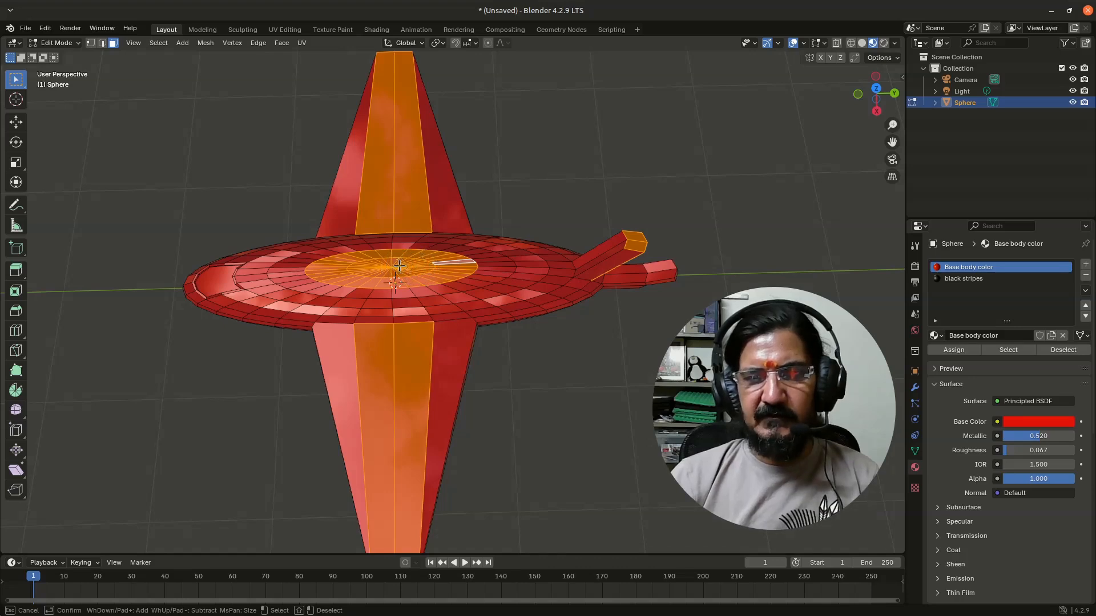
{"action": "left_click_drag", "start_coordinate": [400, 266], "coordinate": [388, 266], "text": "shift"}
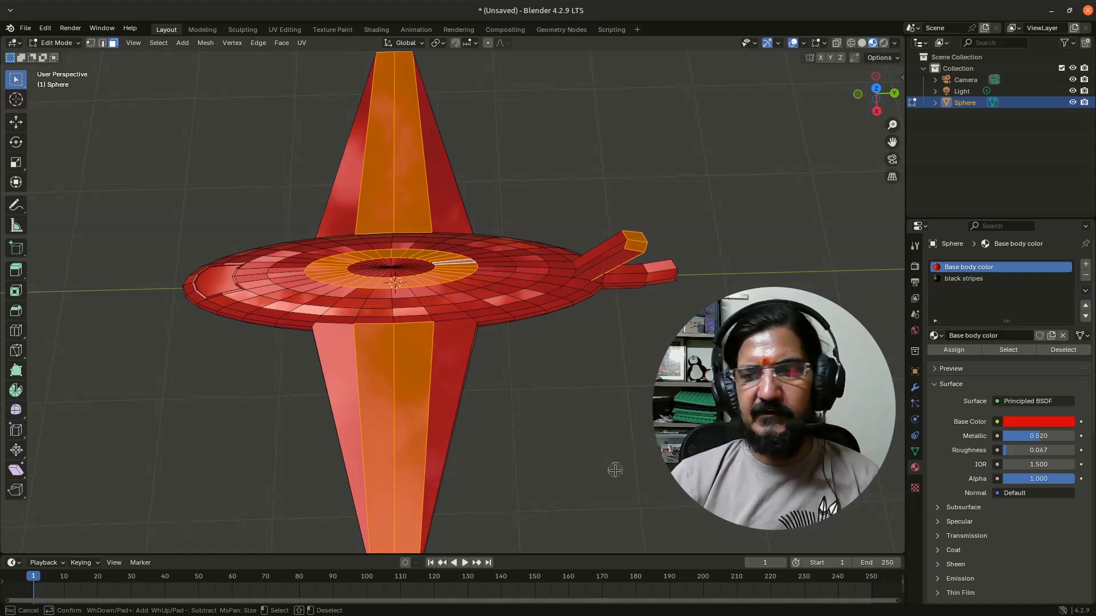
{"action": "right_click", "coordinate": [568, 459]}
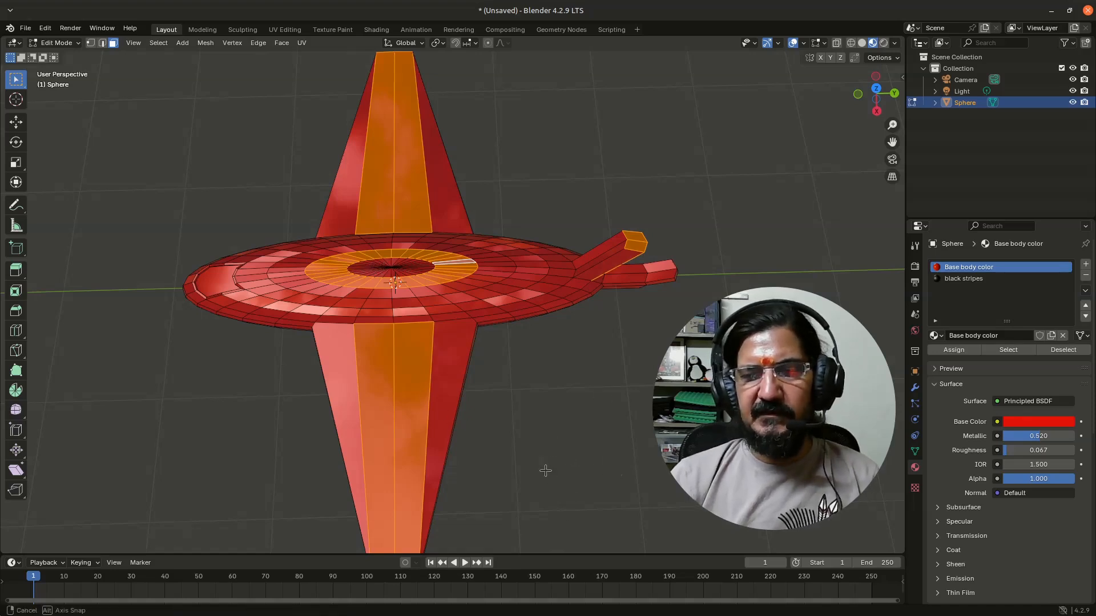
Assign the black stripes material to the selected wing, tail fin and fuselage faces, and view the airplane in Object Mode
{"action": "middle_click_drag", "start_coordinate": [548, 475], "coordinate": [531, 409]}
{"action": "left_click", "coordinate": [960, 279]}
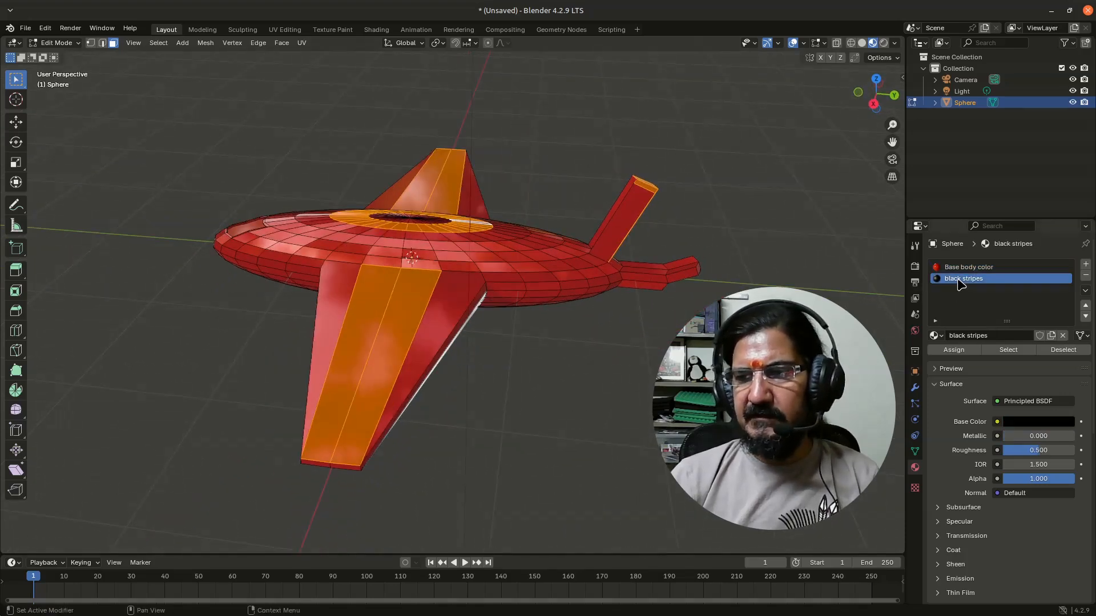
{"action": "left_click", "coordinate": [953, 349]}
{"action": "key", "text": "alt+a"}
{"action": "mouse_move", "coordinate": [475, 406]}
{"action": "middle_mouse_down"}
{"action": "mouse_move", "coordinate": [502, 436]}
{"action": "mouse_move", "coordinate": [464, 455]}
{"action": "mouse_move", "coordinate": [462, 436]}
{"action": "mouse_move", "coordinate": [516, 426]}
{"action": "mouse_move", "coordinate": [526, 396]}
{"action": "mouse_move", "coordinate": [482, 420]}
{"action": "mouse_move", "coordinate": [443, 418]}
{"action": "mouse_move", "coordinate": [457, 400]}
{"action": "middle_mouse_up"}
{"action": "key", "text": "Tab"}
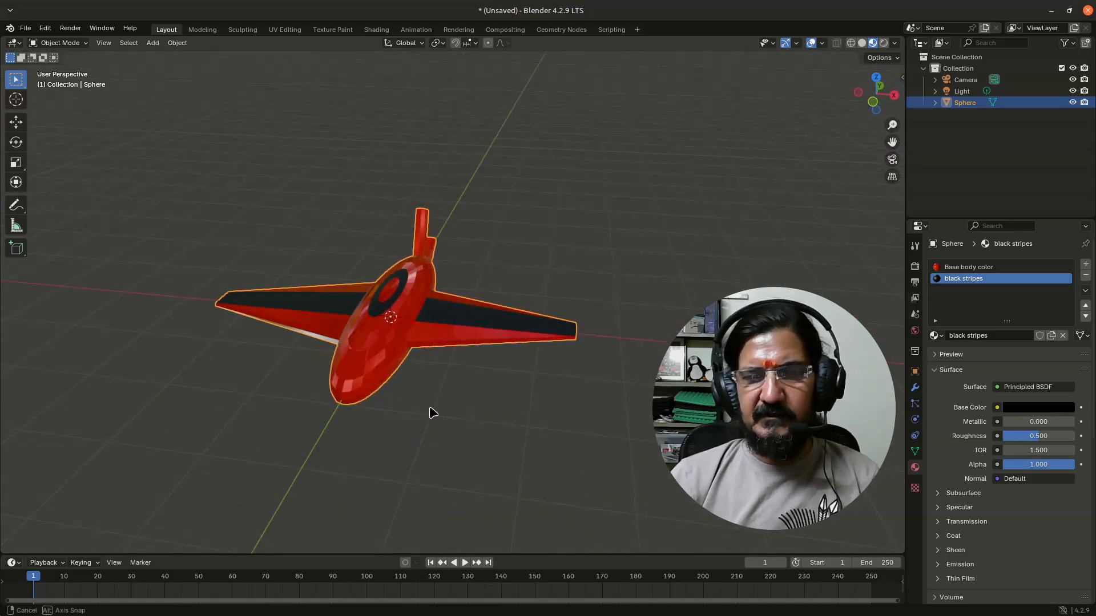
{"action": "scroll", "coordinate": [409, 438], "scroll_direction": "up", "scroll_amount": 2}
{"action": "middle_click_drag", "start_coordinate": [404, 466], "coordinate": [472, 401], "text": "shift"}
{"action": "scroll", "coordinate": [465, 405], "scroll_direction": "up", "scroll_amount": 2}
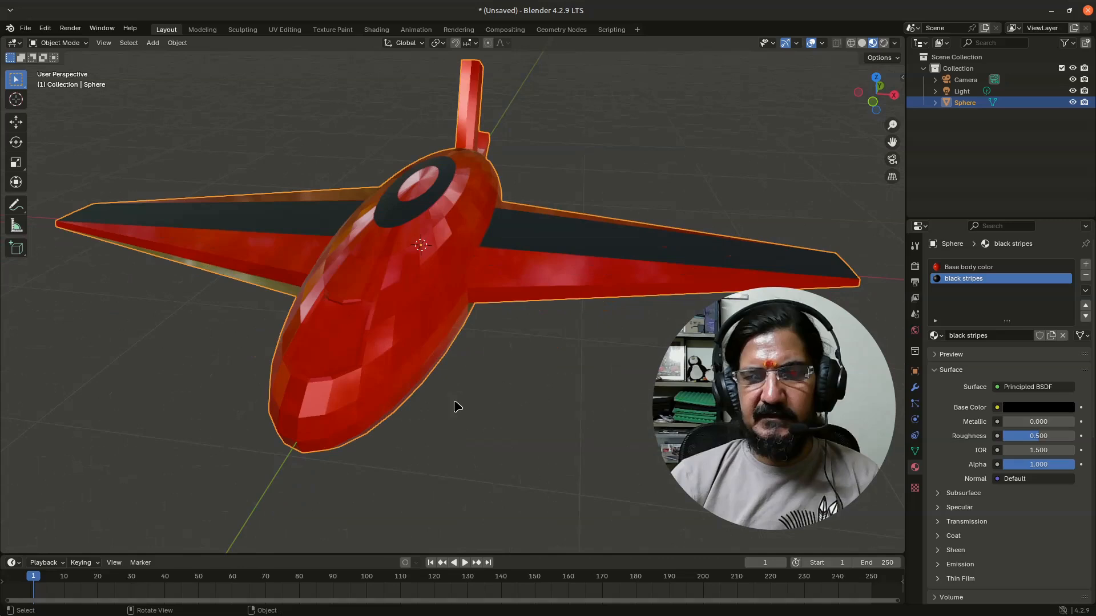
Try to assign the black stripes material to the narrow border faces around the cockpit window near the nose
{"action": "key", "text": "Tab"}
{"action": "middle_click_drag", "start_coordinate": [335, 416], "coordinate": [367, 423]}
{"action": "left_click", "coordinate": [453, 304]}
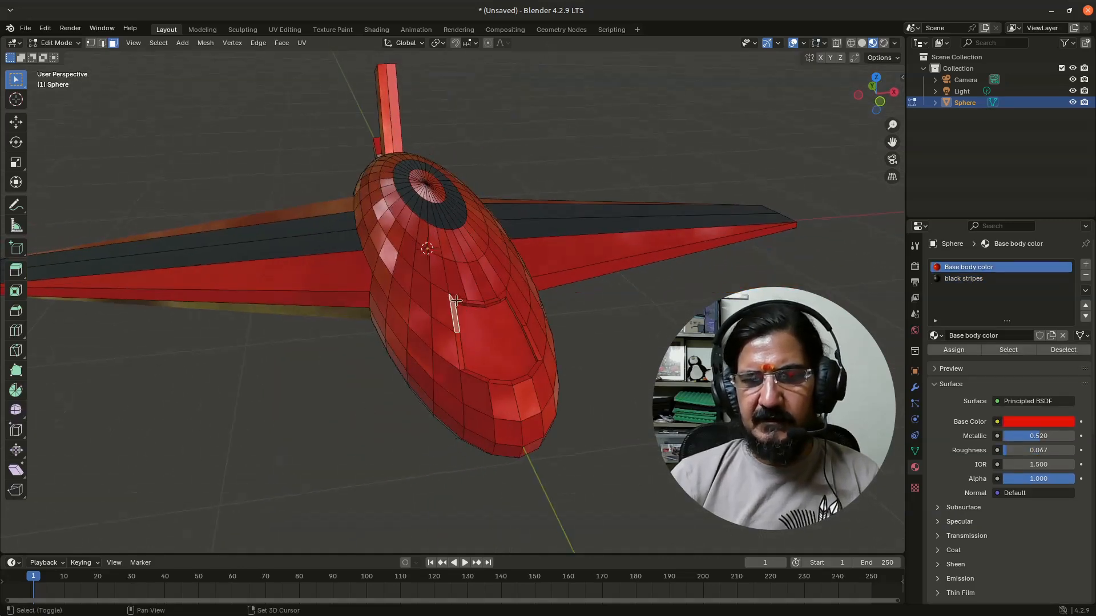
{"action": "left_click", "coordinate": [460, 299], "text": "shift"}
{"action": "left_click", "coordinate": [477, 301], "text": "shift"}
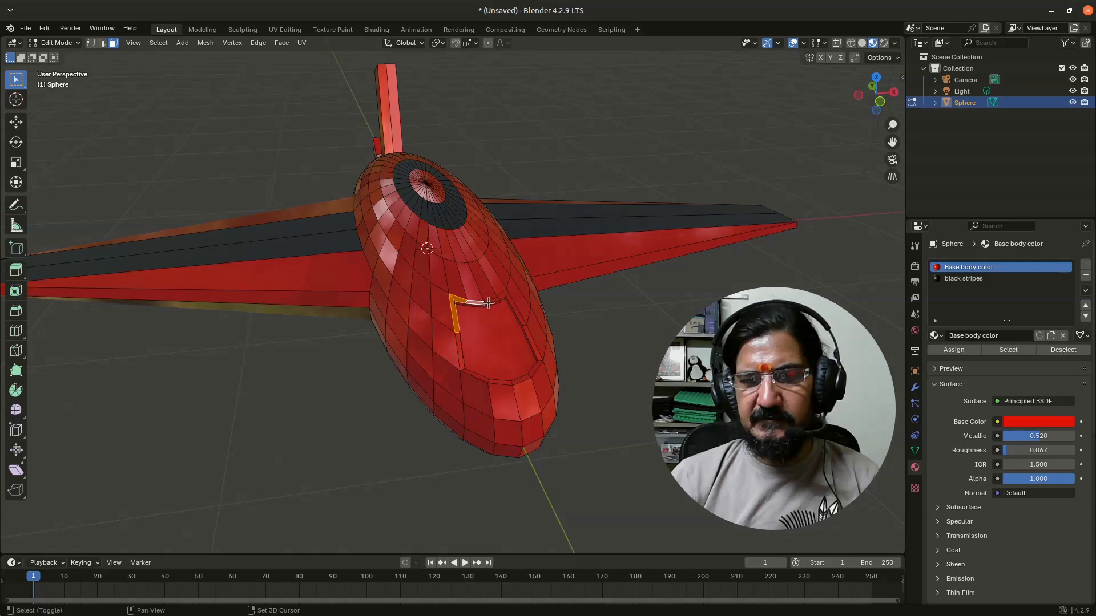
{"action": "left_click", "coordinate": [498, 297], "text": "shift"}
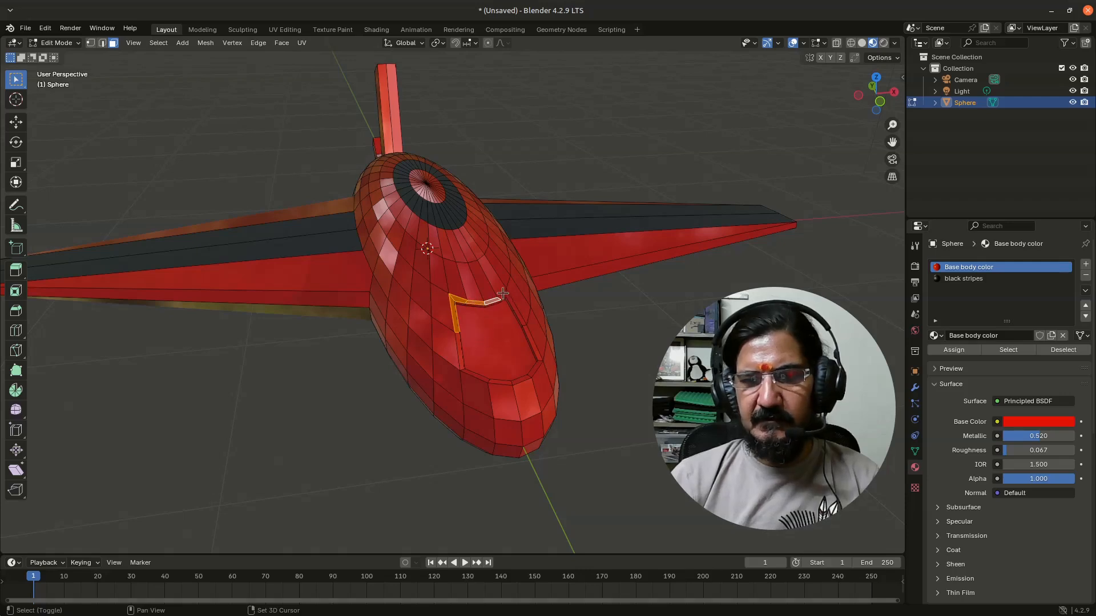
{"action": "left_click", "coordinate": [516, 314], "text": "shift"}
{"action": "left_click", "coordinate": [532, 344], "text": "shift"}
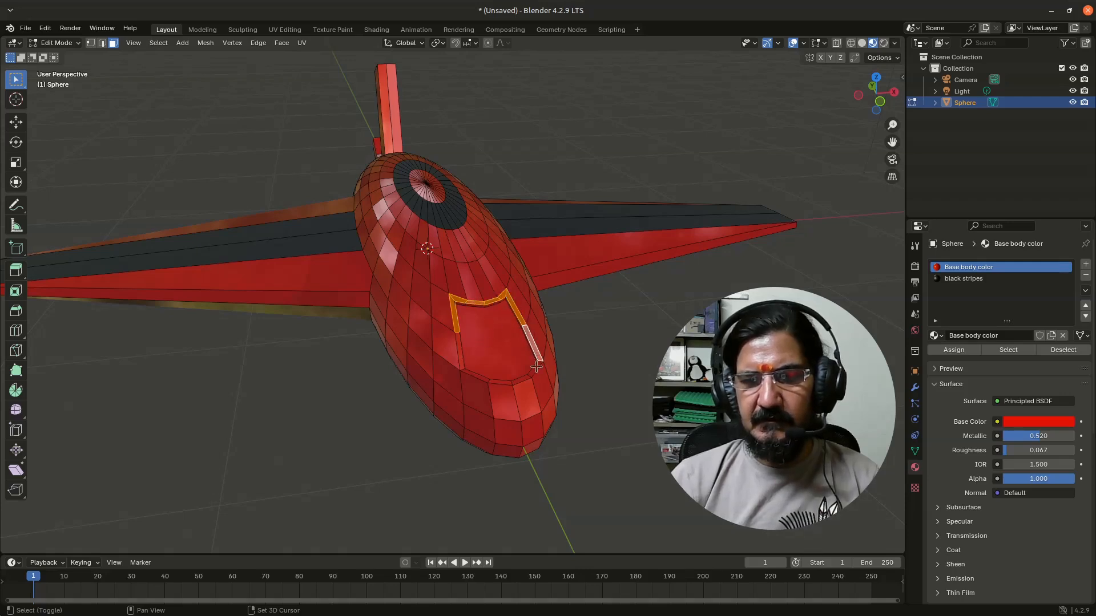
{"action": "left_click", "coordinate": [535, 368], "text": "shift"}
{"action": "left_click", "coordinate": [509, 382], "text": "shift"}
{"action": "left_click", "coordinate": [497, 382], "text": "shift"}
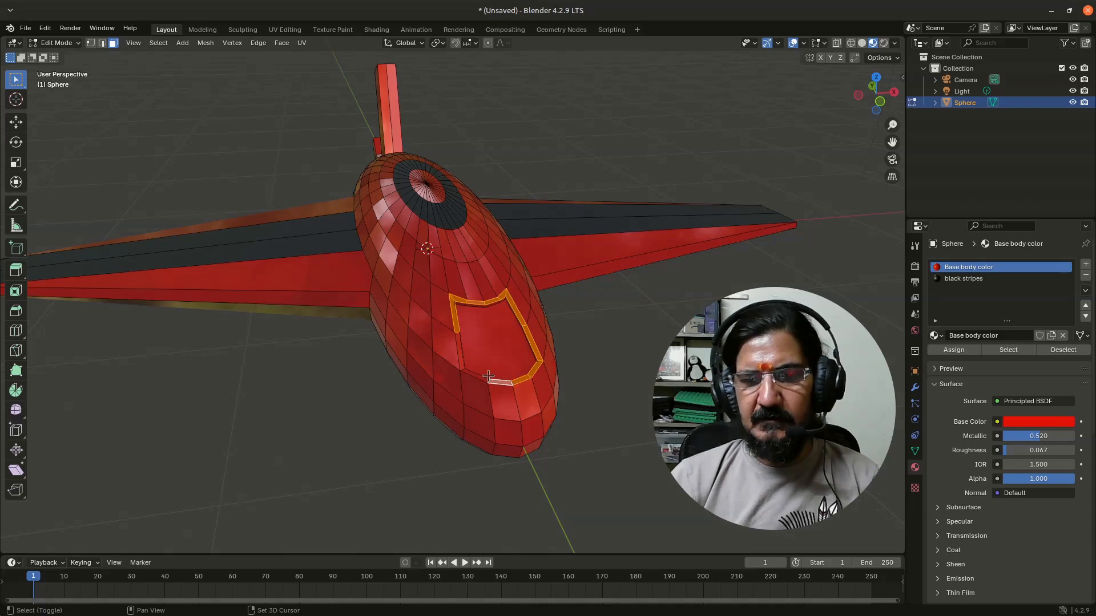
{"action": "left_click", "coordinate": [483, 378], "text": "shift"}
{"action": "left_click", "coordinate": [461, 355], "text": "shift"}
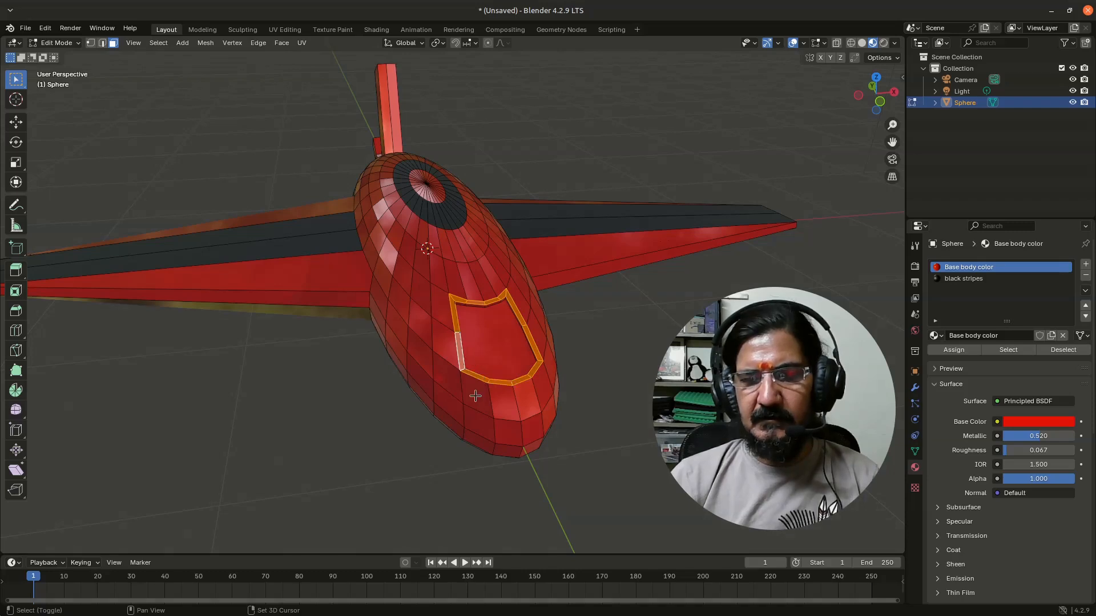
{"action": "left_click", "coordinate": [964, 279]}
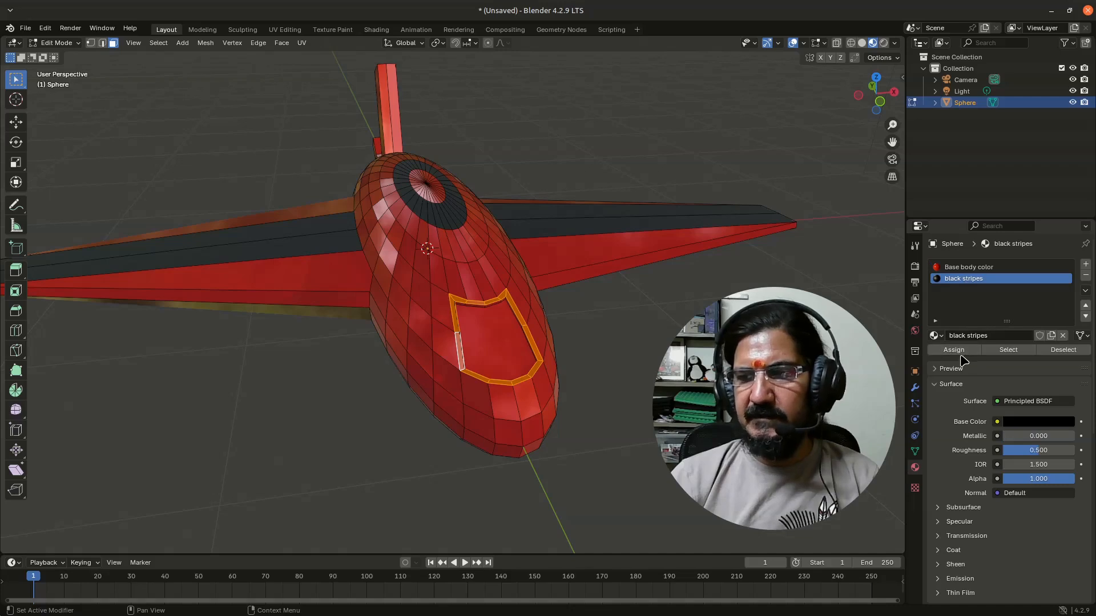
{"action": "left_click", "coordinate": [588, 509]}
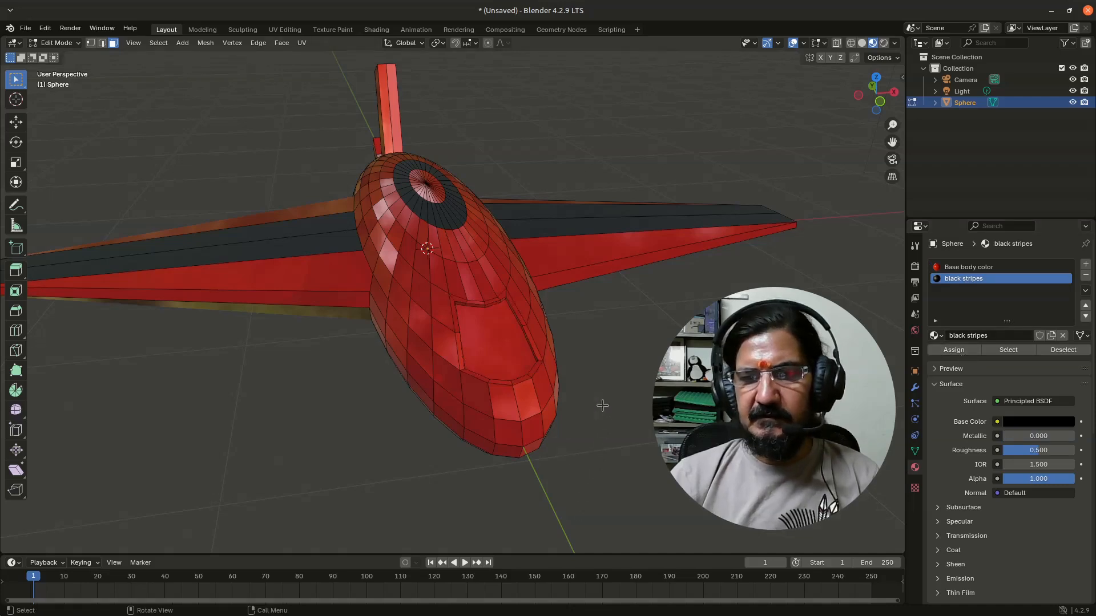
Select all the narrow border faces around the cockpit window and assign the black stripes material to them
{"action": "scroll", "coordinate": [602, 405], "scroll_direction": "up", "scroll_amount": 2}
{"action": "middle_click_drag", "start_coordinate": [590, 468], "coordinate": [551, 442]}
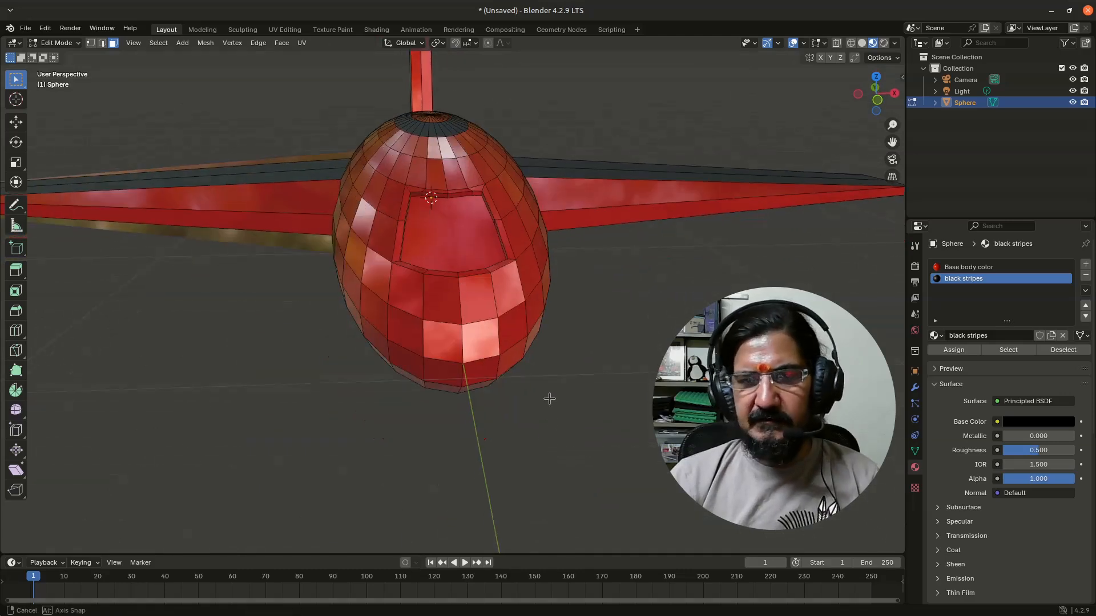
{"action": "middle_click_drag", "start_coordinate": [550, 396], "coordinate": [363, 318]}
{"action": "left_click", "coordinate": [388, 326]}
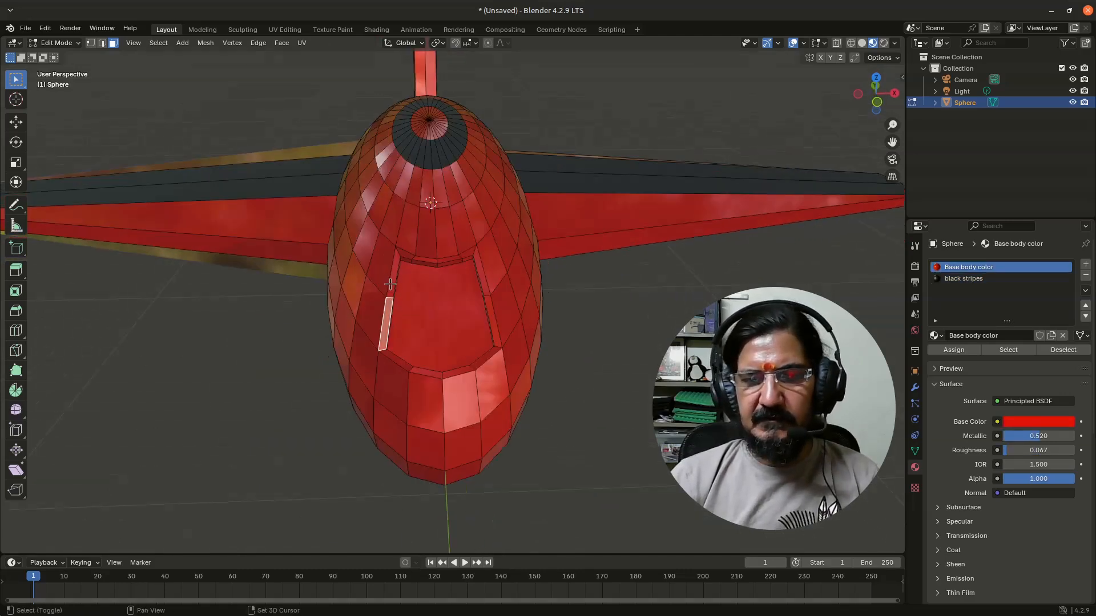
{"action": "left_click", "coordinate": [405, 253], "text": "shift"}
{"action": "left_click", "coordinate": [431, 261], "text": "shift"}
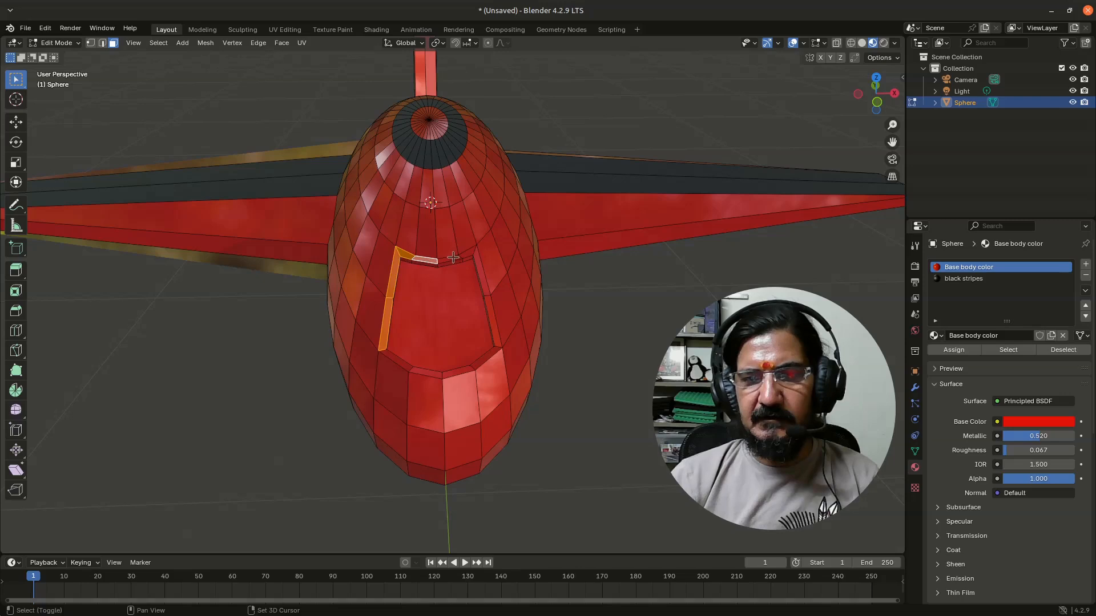
{"action": "left_click", "coordinate": [453, 257], "text": "shift"}
{"action": "left_click", "coordinate": [477, 258], "text": "shift"}
{"action": "left_click", "coordinate": [483, 272], "text": "shift"}
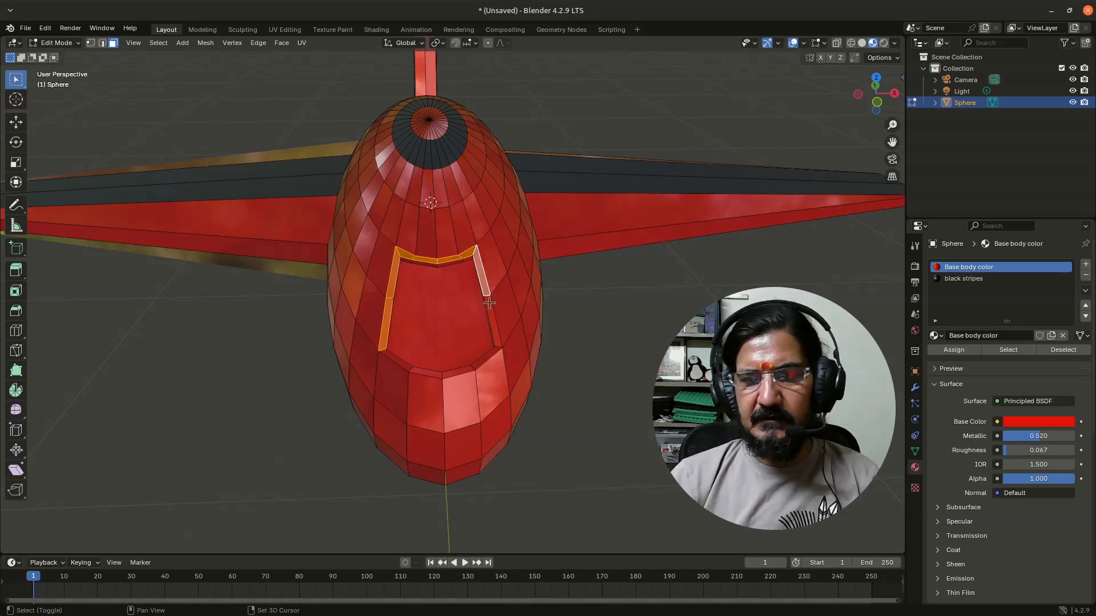
{"action": "left_click", "coordinate": [494, 319], "text": "shift"}
{"action": "left_click", "coordinate": [468, 368], "text": "shift"}
{"action": "left_click", "coordinate": [451, 374], "text": "shift"}
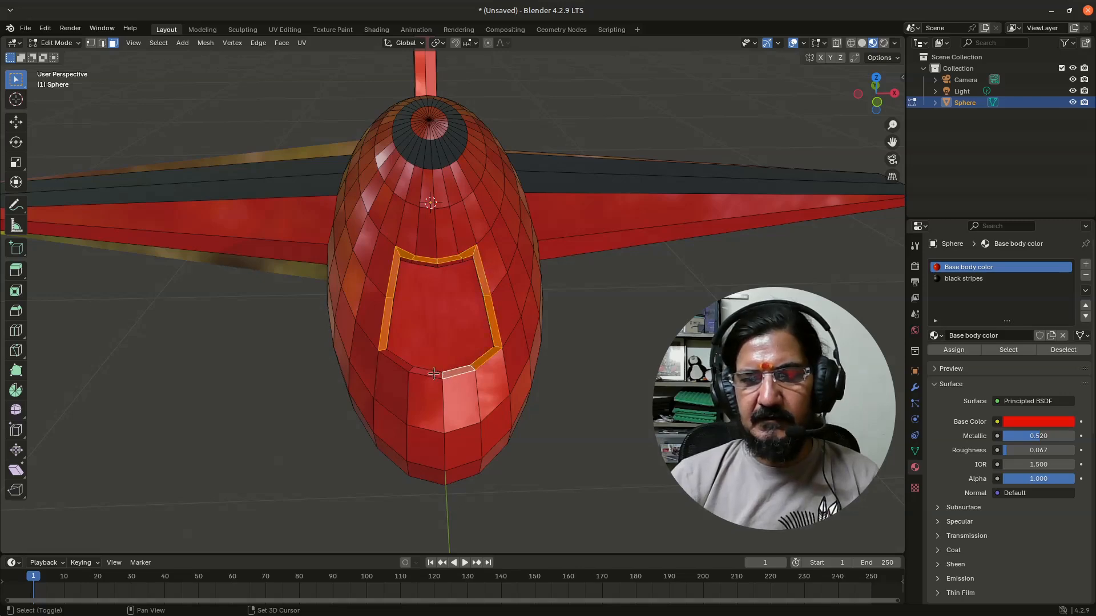
{"action": "left_click", "coordinate": [410, 370], "text": "shift"}
{"action": "left_click", "coordinate": [399, 363], "text": "shift"}
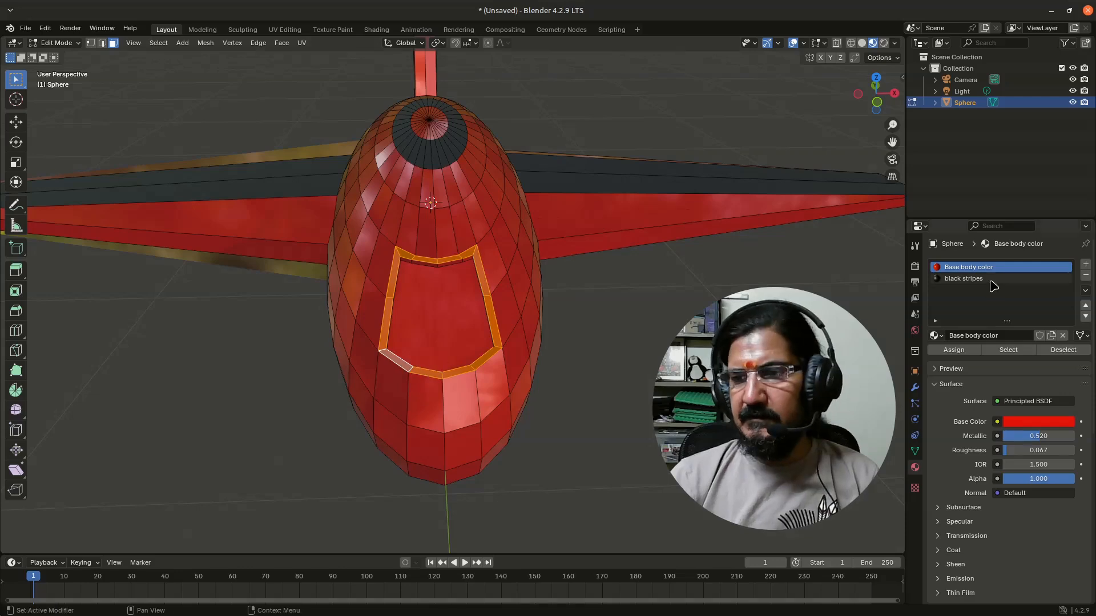
{"action": "left_click", "coordinate": [992, 279]}
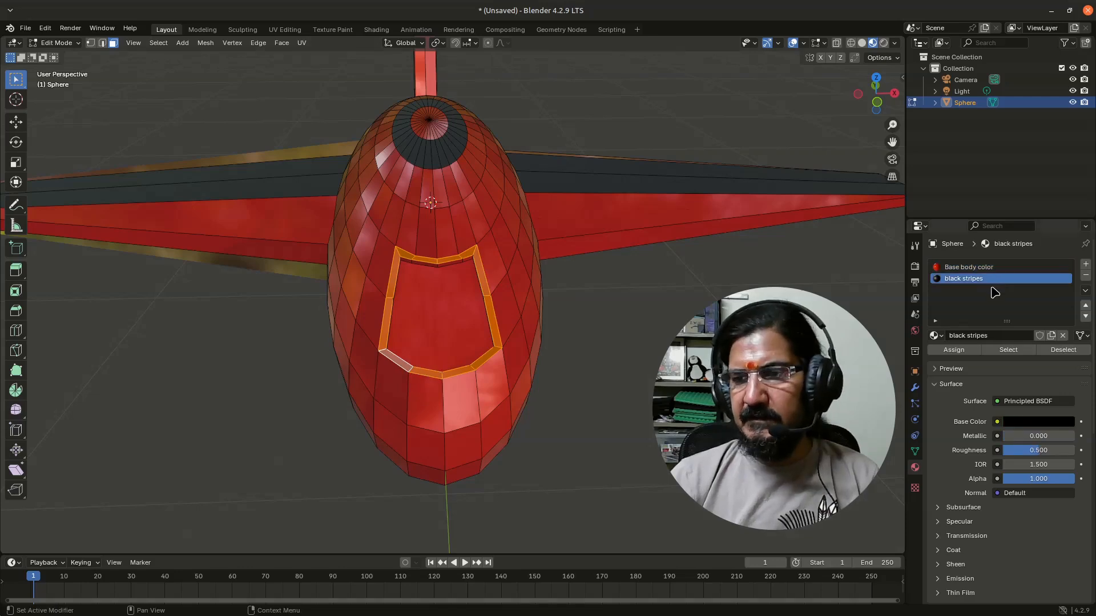
{"action": "left_click", "coordinate": [953, 351]}
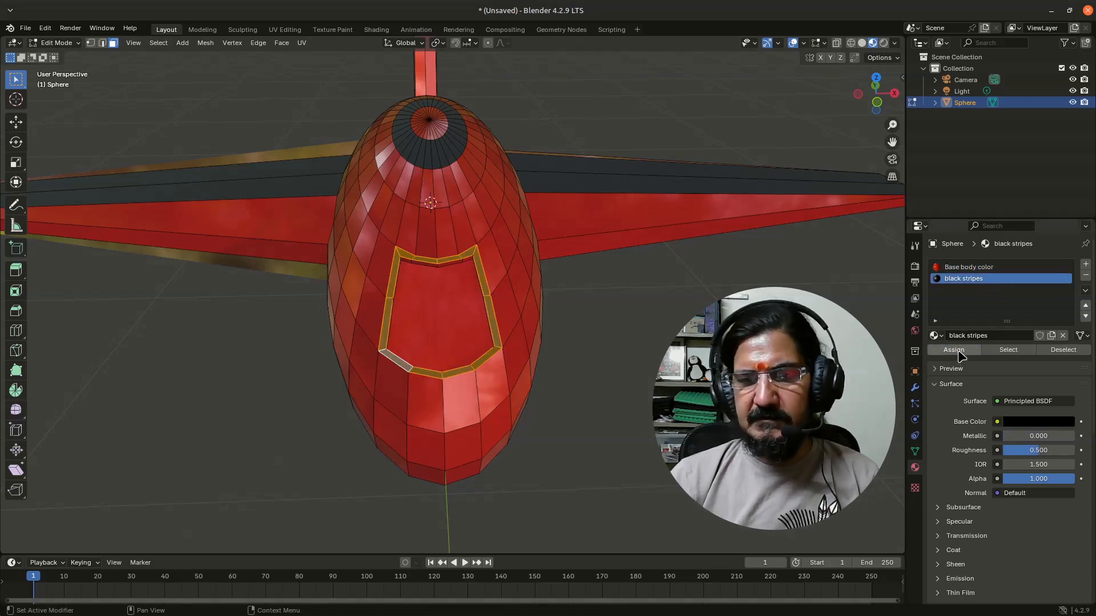
{"action": "left_click", "coordinate": [544, 451]}
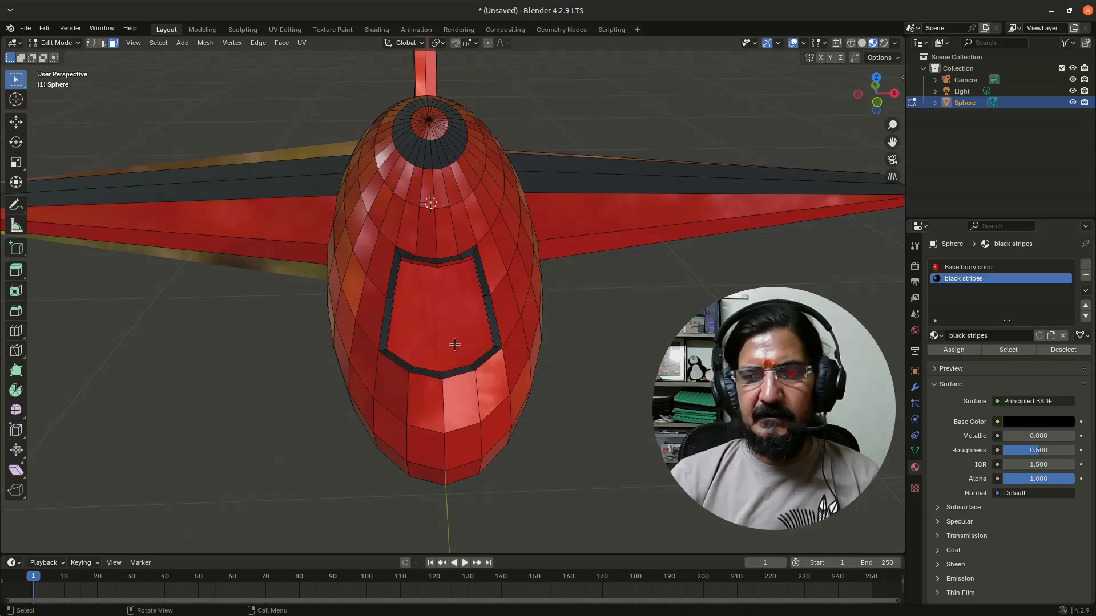
Select the cockpit window face and add a new material named Glass in a third material slot
{"action": "left_click", "coordinate": [446, 348]}
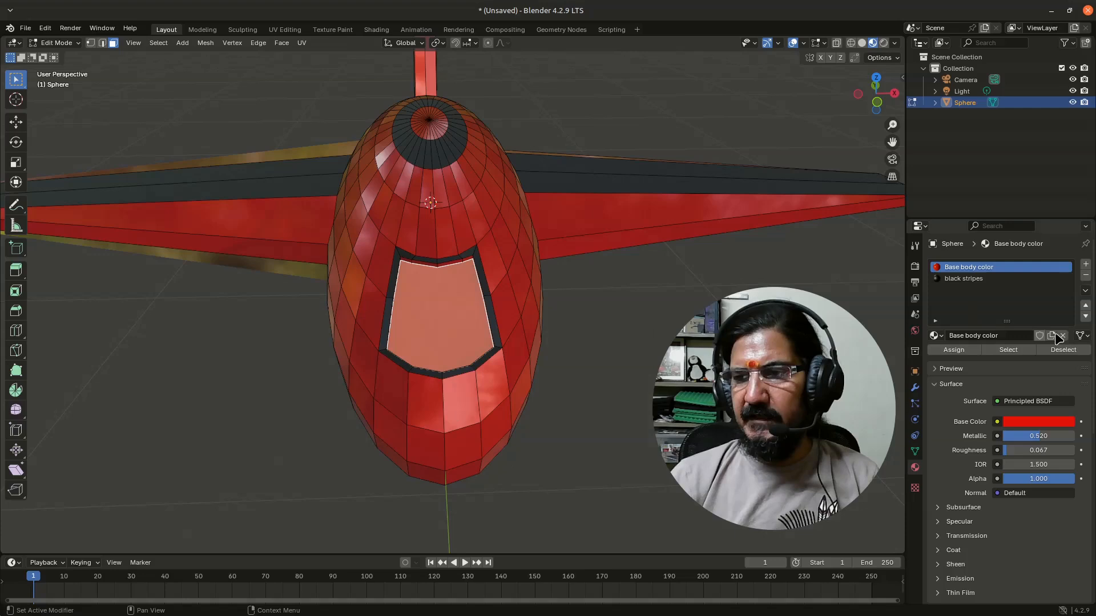
{"action": "left_click", "coordinate": [1085, 265]}
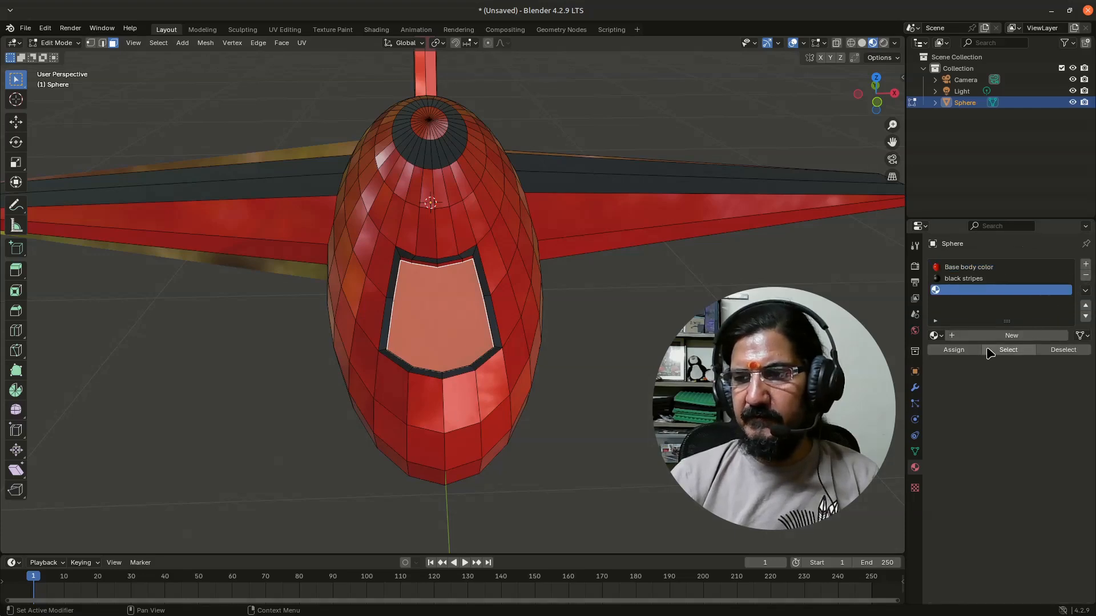
{"action": "left_click", "coordinate": [999, 337]}
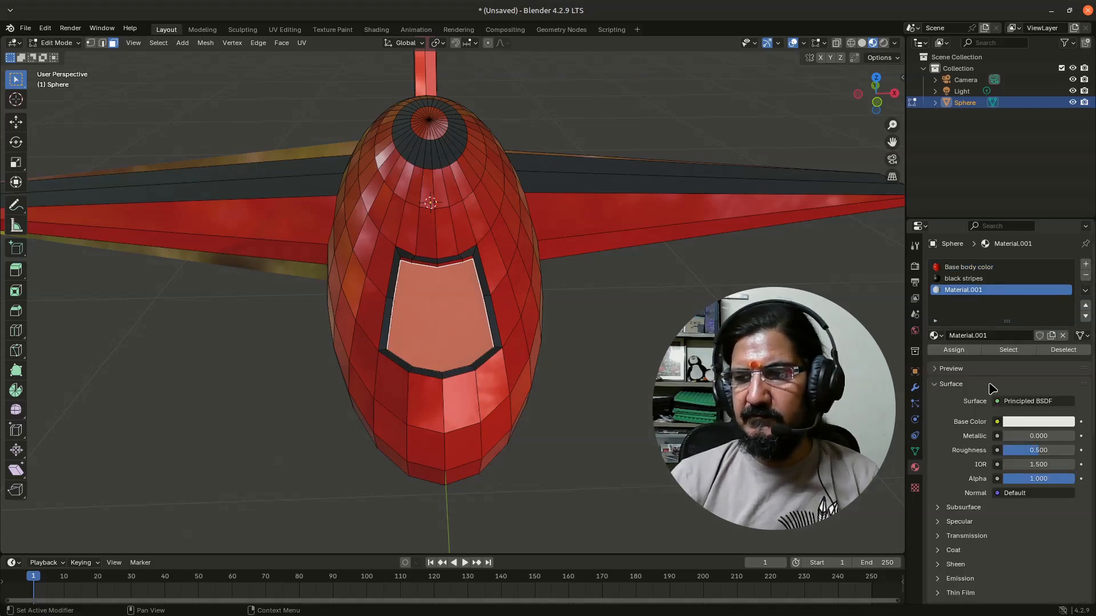
{"action": "double_click", "coordinate": [986, 291]}
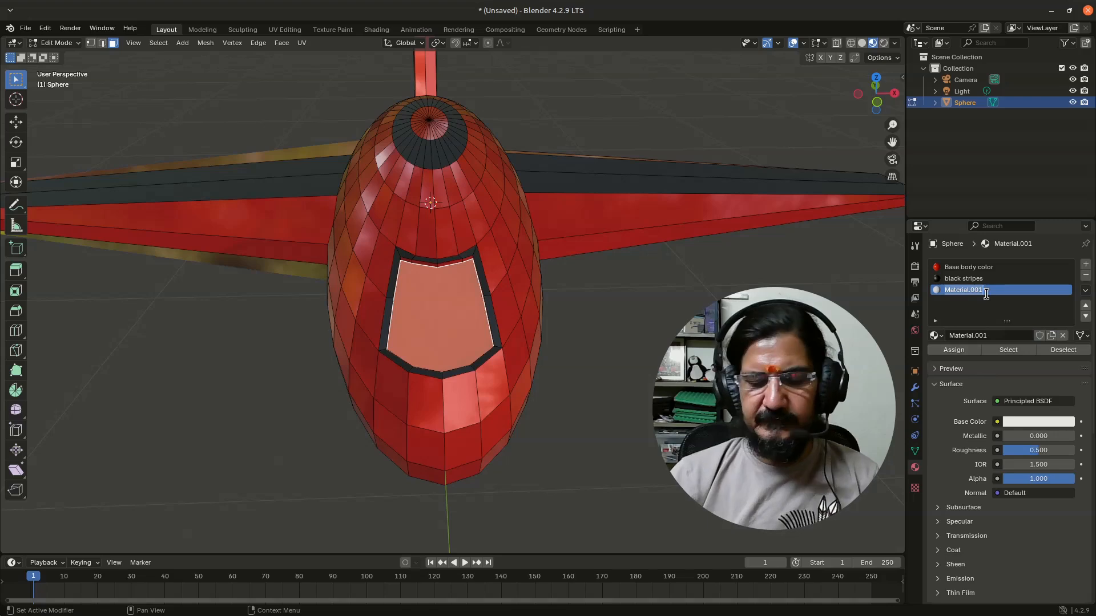
{"action": "type", "text": "Glass"}
{"action": "key", "text": "Return"}
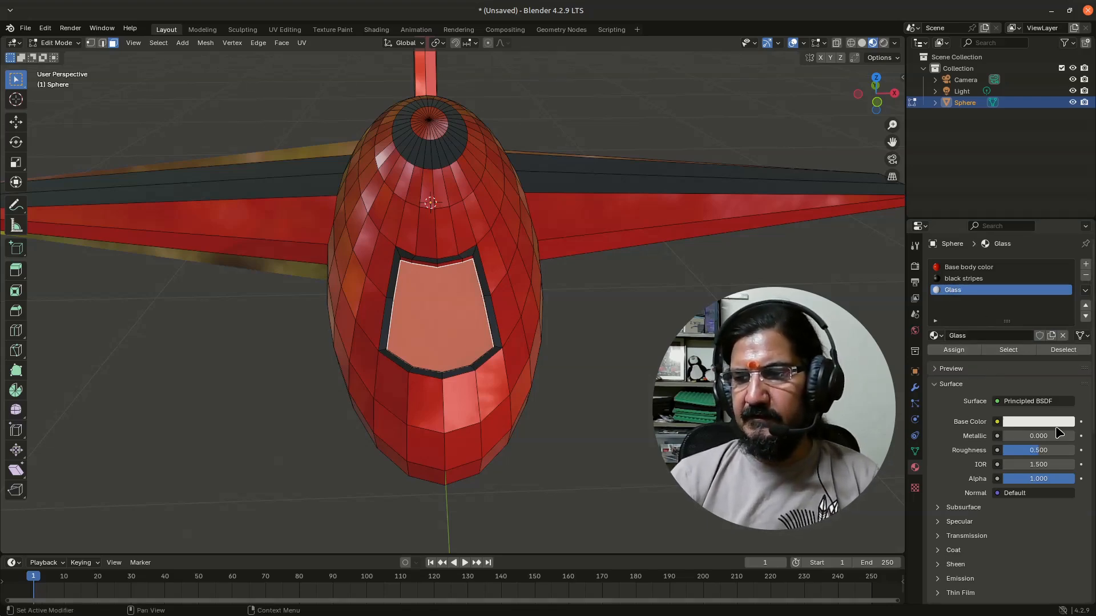
Give the Glass material a bright blue base color, metallic 0.795 and roughness 0.075
{"action": "left_click", "coordinate": [1058, 425]}
{"action": "mouse_move", "coordinate": [998, 298]}
{"action": "left_mouse_down"}
{"action": "mouse_move", "coordinate": [999, 251]}
{"action": "mouse_move", "coordinate": [1019, 244]}
{"action": "left_mouse_up"}
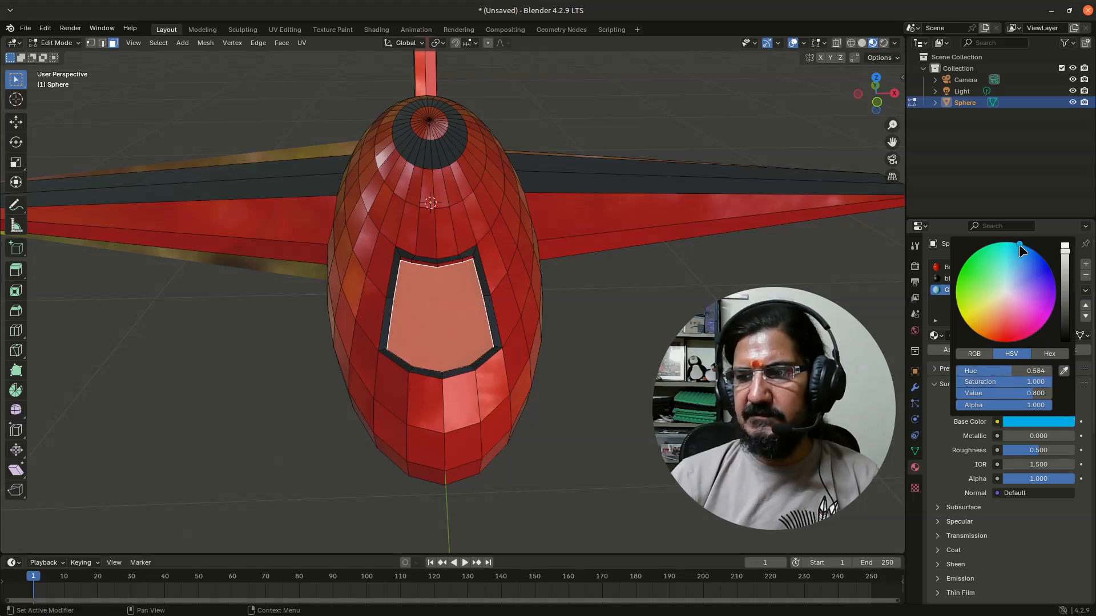
{"action": "mouse_move", "coordinate": [1011, 437]}
{"action": "left_mouse_down"}
{"action": "mouse_move", "coordinate": [1060, 437]}
{"action": "mouse_move", "coordinate": [1002, 451]}
{"action": "left_mouse_up"}
{"action": "left_click", "coordinate": [1032, 450]}
{"action": "left_click", "coordinate": [1013, 478]}
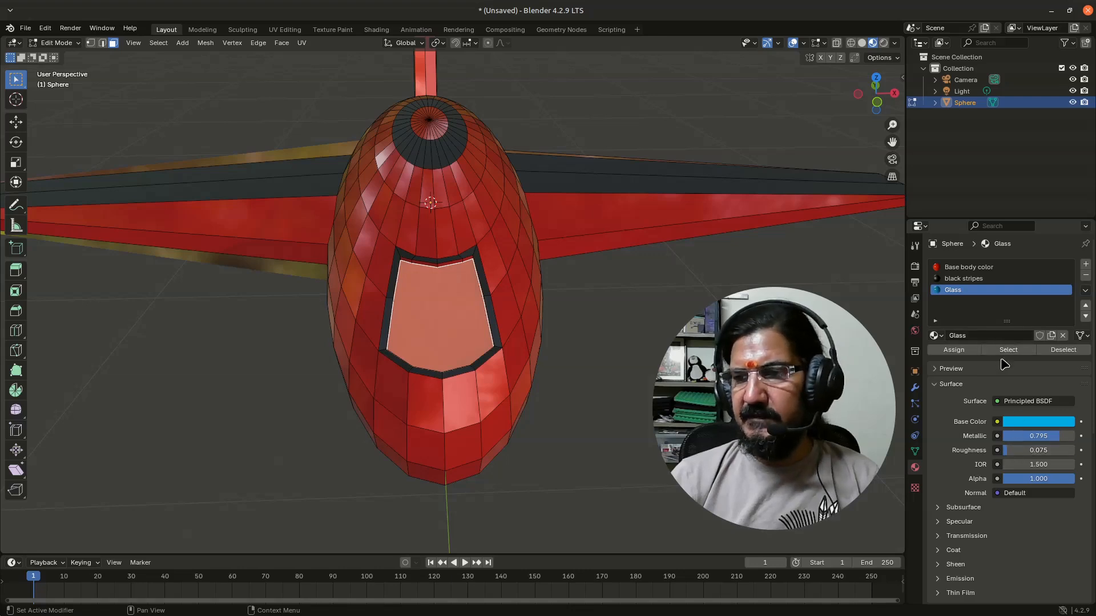
Assign the Glass material to the cockpit window face and lower its alpha to 0.394
{"action": "left_click", "coordinate": [972, 353]}
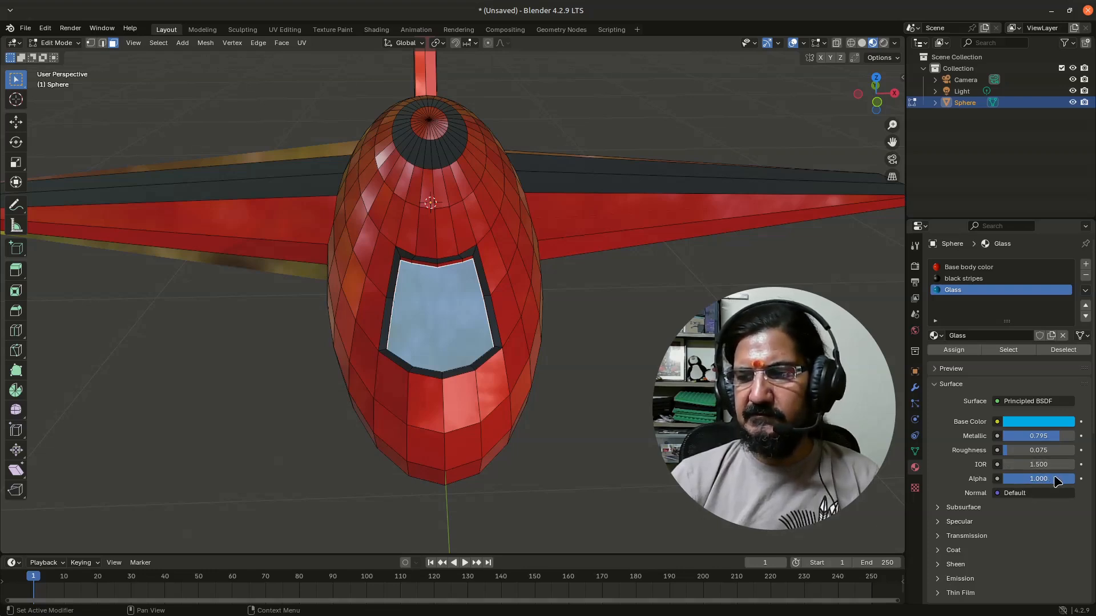
{"action": "mouse_move", "coordinate": [1038, 478]}
{"action": "left_mouse_down"}
{"action": "mouse_move", "coordinate": [1011, 479]}
{"action": "mouse_move", "coordinate": [1031, 479]}
{"action": "left_mouse_up"}
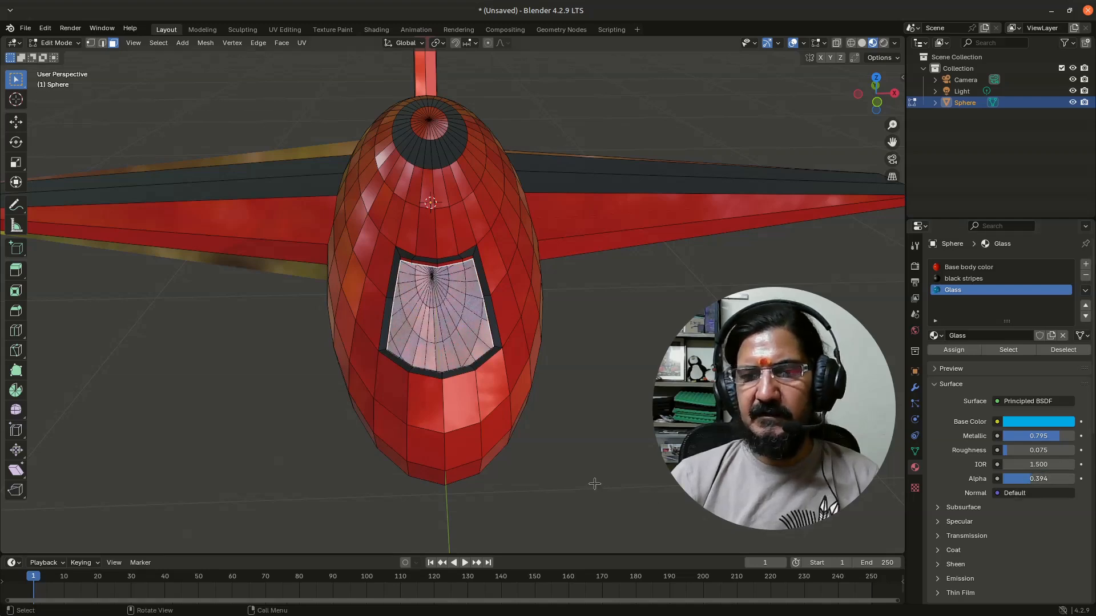
{"action": "middle_click_drag", "start_coordinate": [582, 461], "coordinate": [521, 464]}
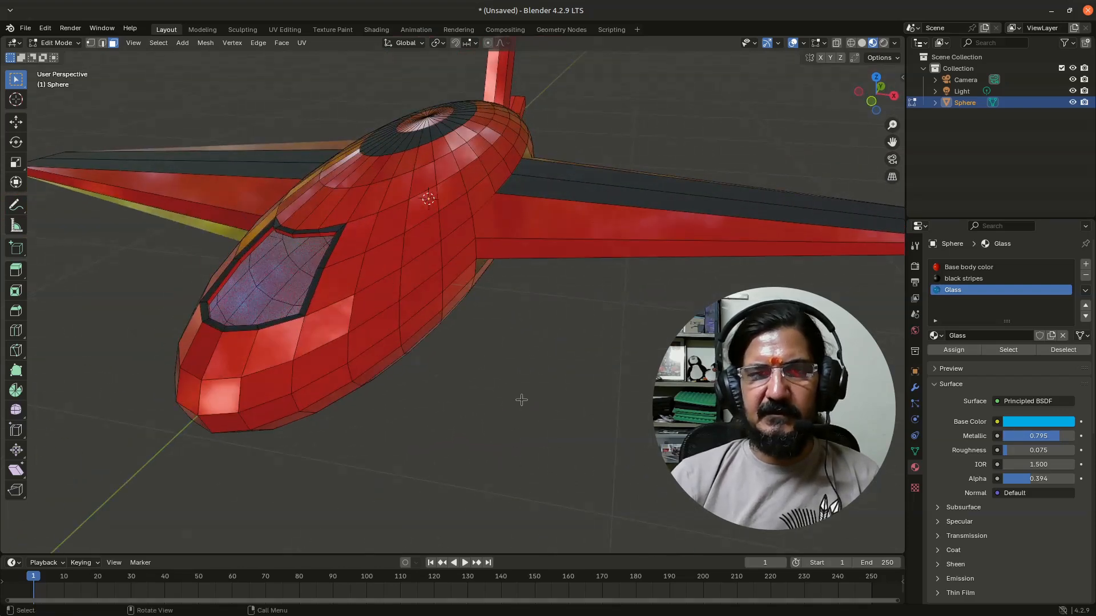
Return to Object Mode, apply Shade Smooth to the airplane, and deselect it
{"action": "key", "text": "Tab"}
{"action": "middle_click_drag", "start_coordinate": [409, 428], "coordinate": [418, 403]}
{"action": "scroll", "coordinate": [410, 411], "scroll_direction": "down", "scroll_amount": 3}
{"action": "left_click", "coordinate": [419, 403]}
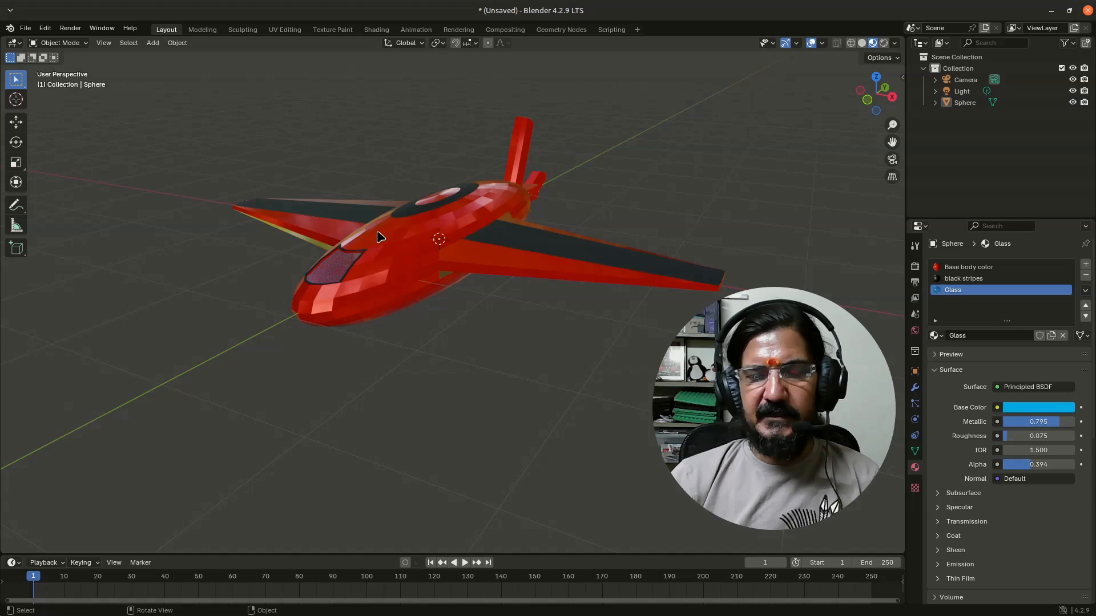
{"action": "left_click", "coordinate": [397, 262]}
{"action": "right_click", "coordinate": [397, 261]}
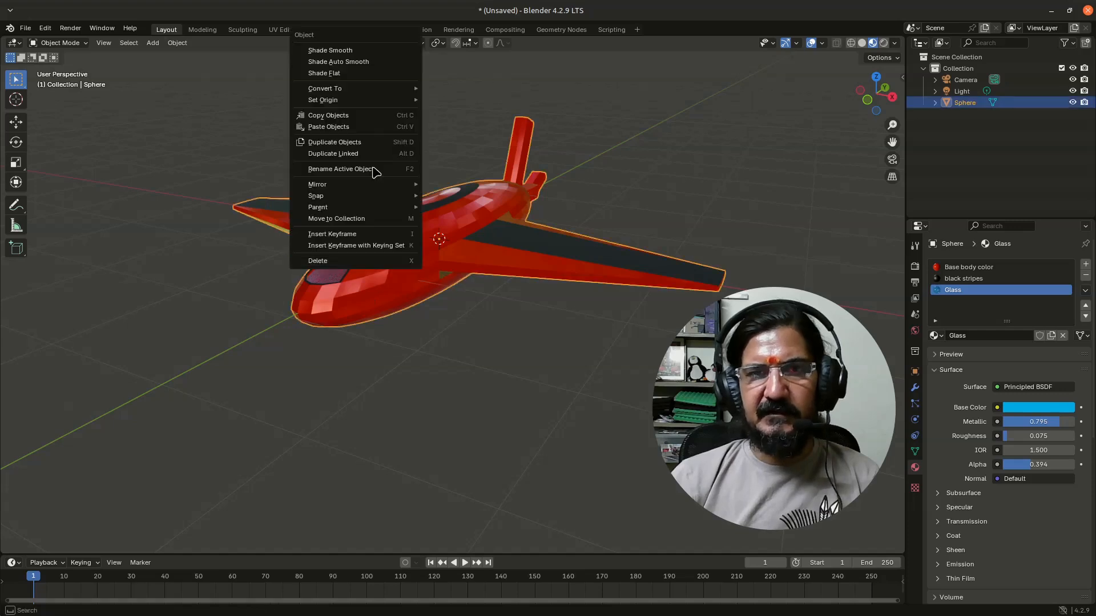
{"action": "left_click", "coordinate": [330, 50]}
{"action": "middle_click_drag", "start_coordinate": [399, 350], "coordinate": [571, 377]}
{"action": "mouse_move", "coordinate": [503, 369]}
{"action": "middle_mouse_down"}
{"action": "mouse_move", "coordinate": [526, 367]}
{"action": "mouse_move", "coordinate": [501, 354]}
{"action": "middle_mouse_up"}
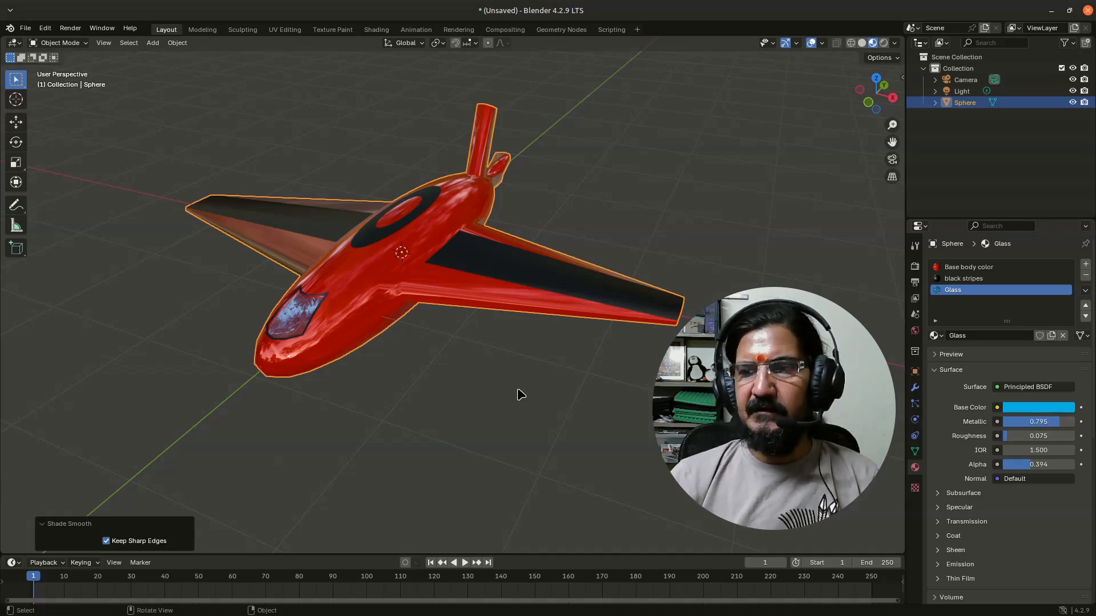
{"action": "left_click", "coordinate": [192, 389]}
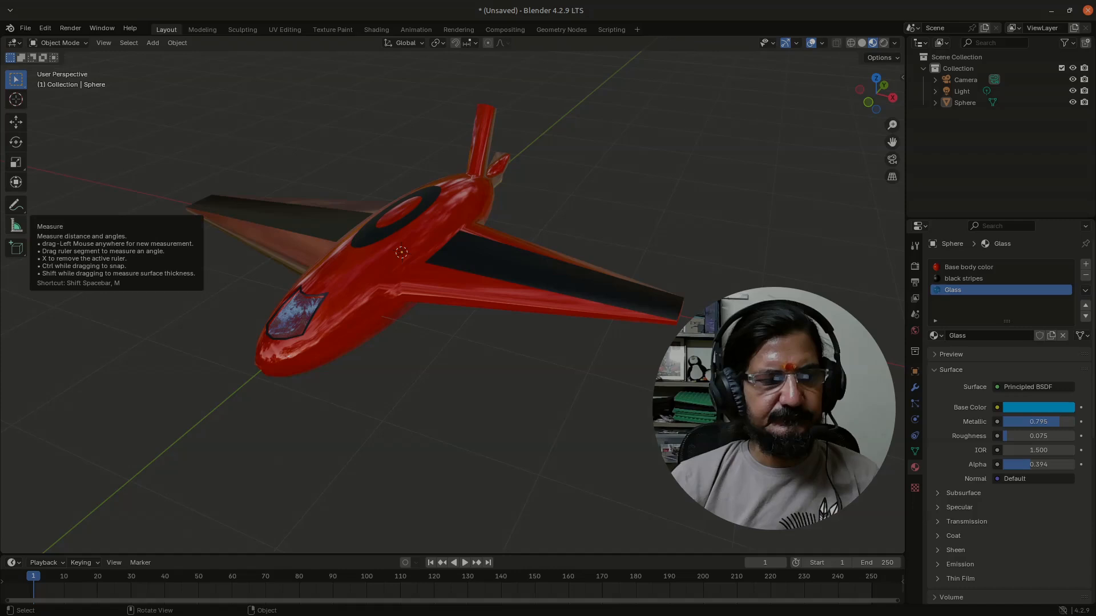